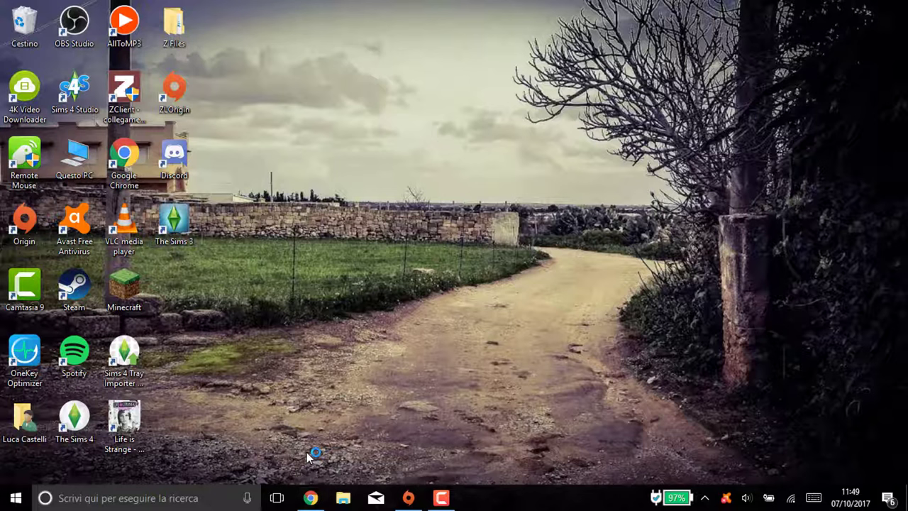
# - Switch to Chrome and view the beginning of the Games4theworld downloads page
pyautogui.click(309, 499)
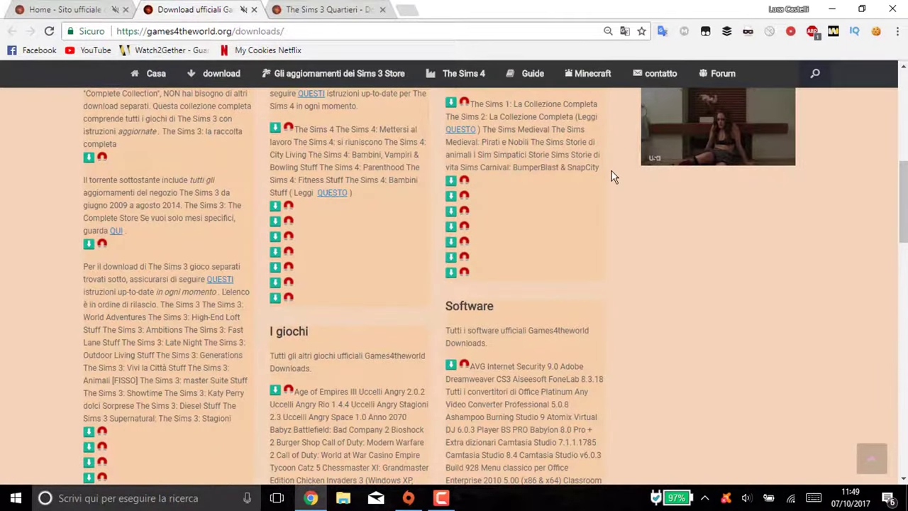
pyautogui.scroll(-2, 557, 300)
pyautogui.scroll(5, 511, 213)
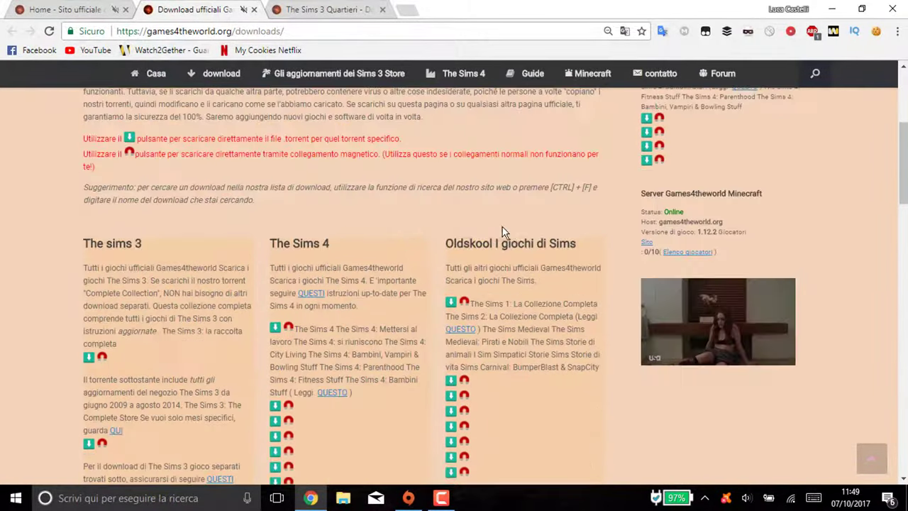
pyautogui.scroll(4, 504, 231)
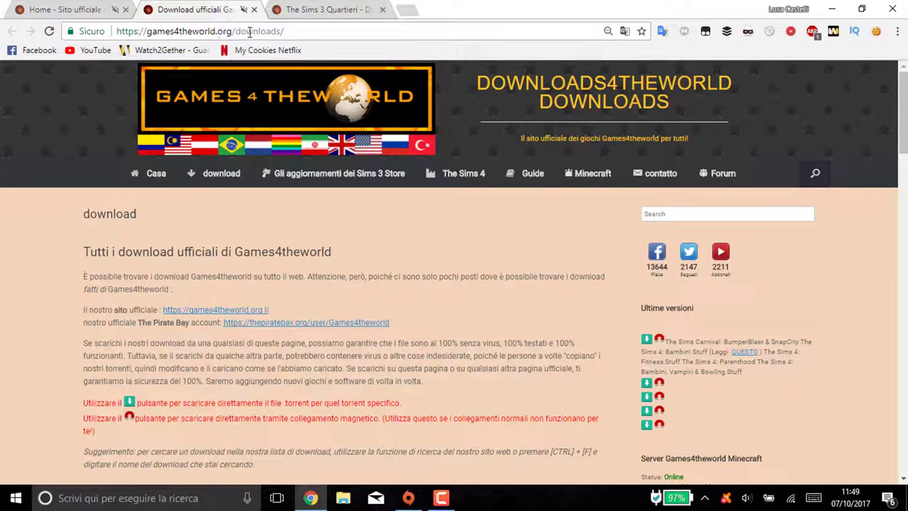
# - Switch to Origin to check the details page of The Sims 3, and minimise it
pyautogui.click(408, 498)
pyautogui.scroll(5, 298, 185)
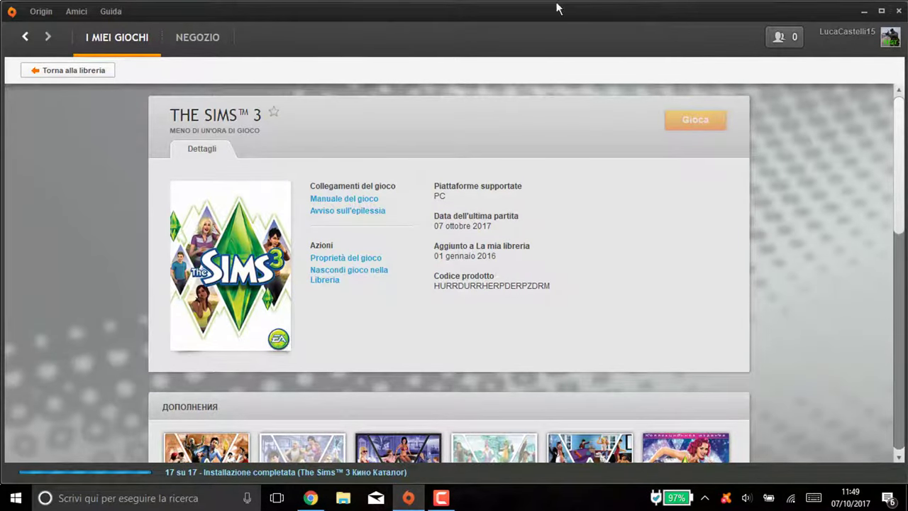
pyautogui.click(864, 11)
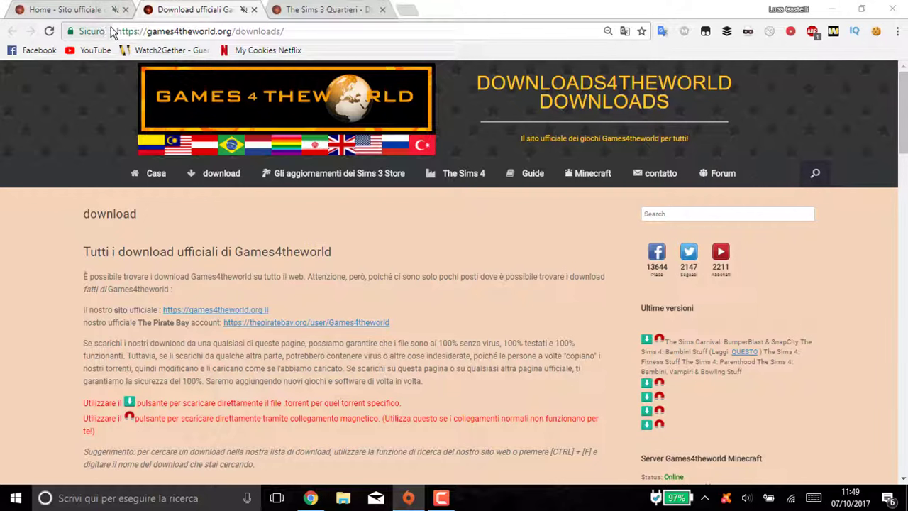
# - Examine the downloads page's address, its introductory text and the torrent entries in The Sims 3 section
pyautogui.moveTo(125, 27); pyautogui.dragTo(333, 44)
pyautogui.click(344, 33)
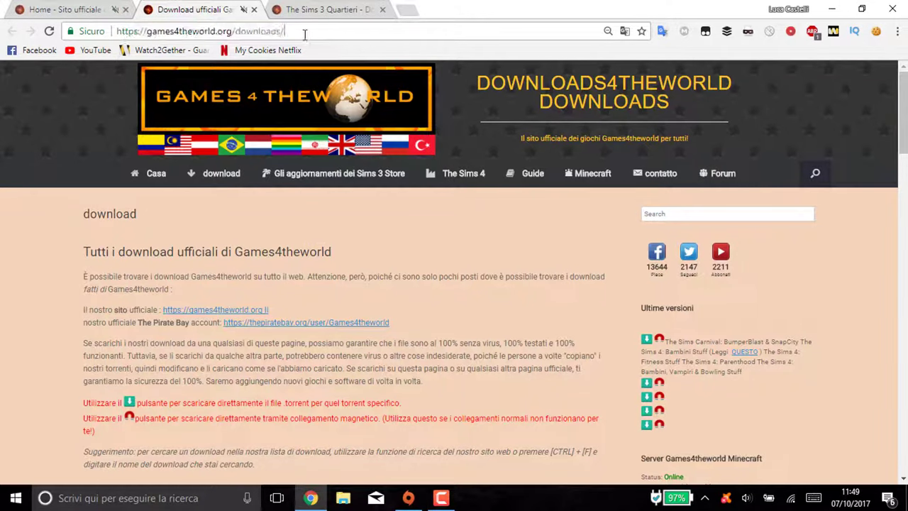
pyautogui.scroll(-4, 319, 213)
pyautogui.scroll(-4, 170, 193)
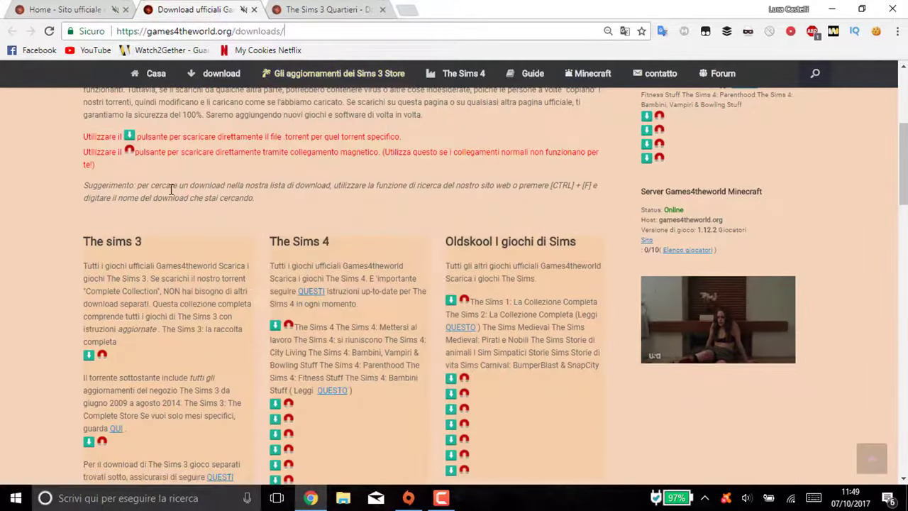
pyautogui.scroll(2, 170, 188)
pyautogui.scroll(2, 106, 171)
pyautogui.moveTo(84, 92); pyautogui.dragTo(149, 246)
pyautogui.scroll(-4, 149, 246)
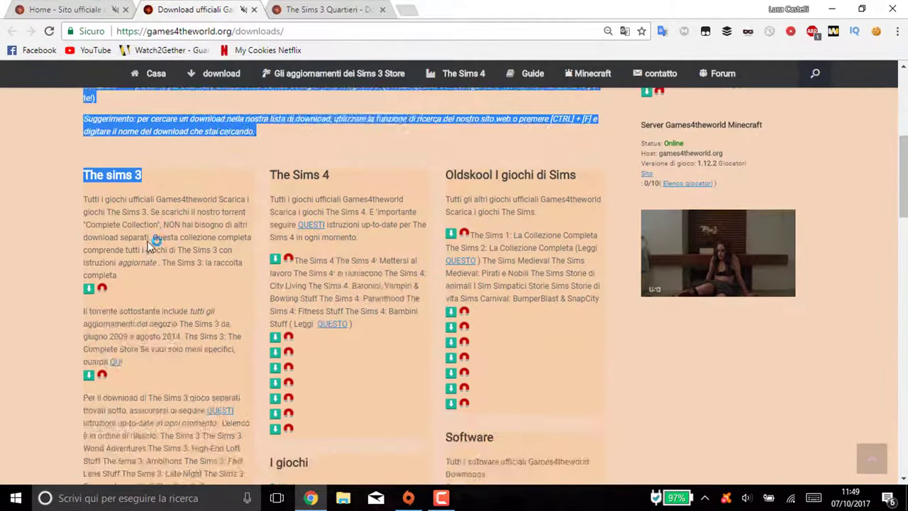
pyautogui.scroll(1, 122, 179)
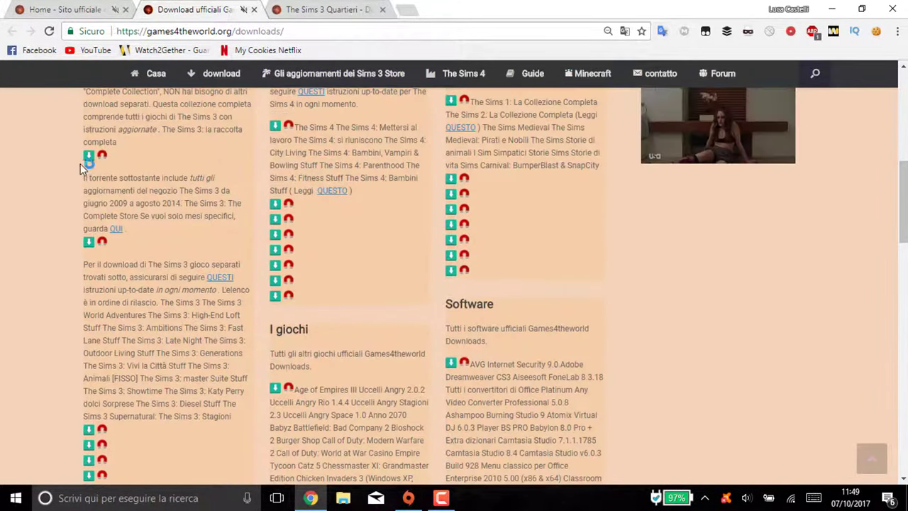
pyautogui.scroll(1, 102, 199)
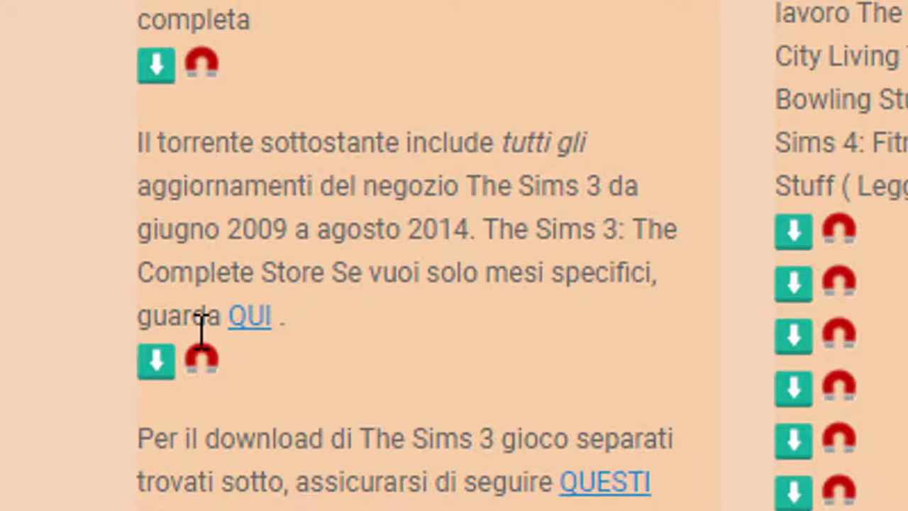
pyautogui.click(152, 372)
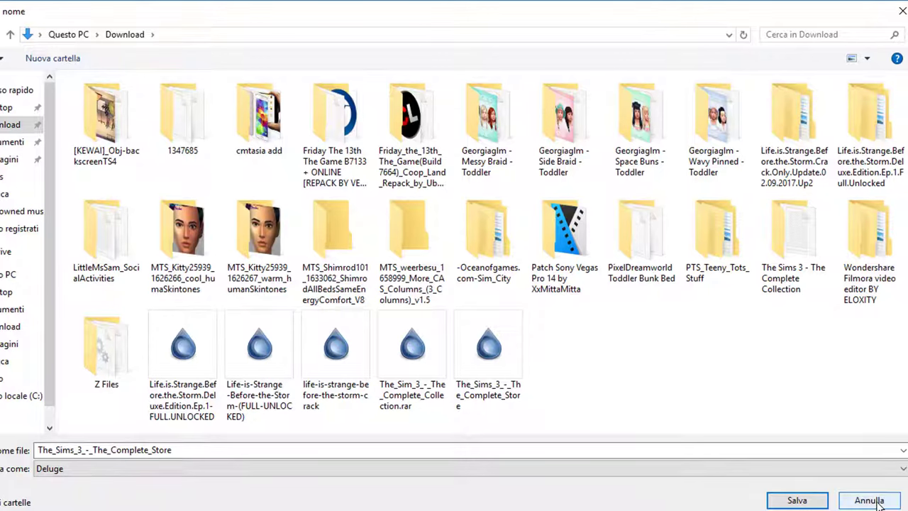
pyautogui.click(124, 471)
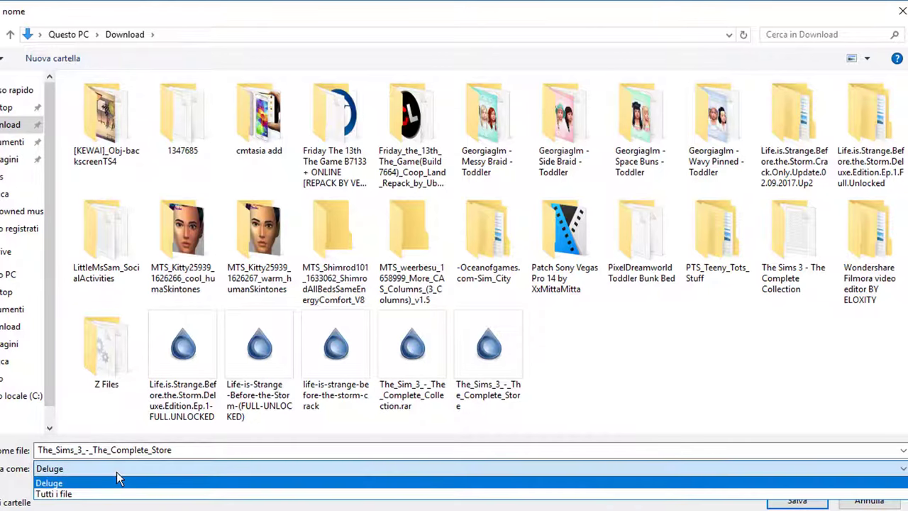
pyautogui.click(115, 478)
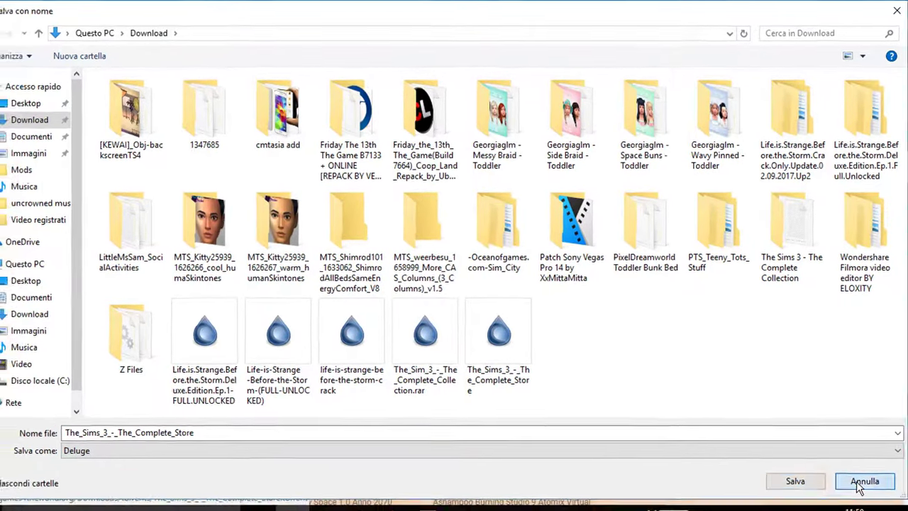
pyautogui.click(867, 500)
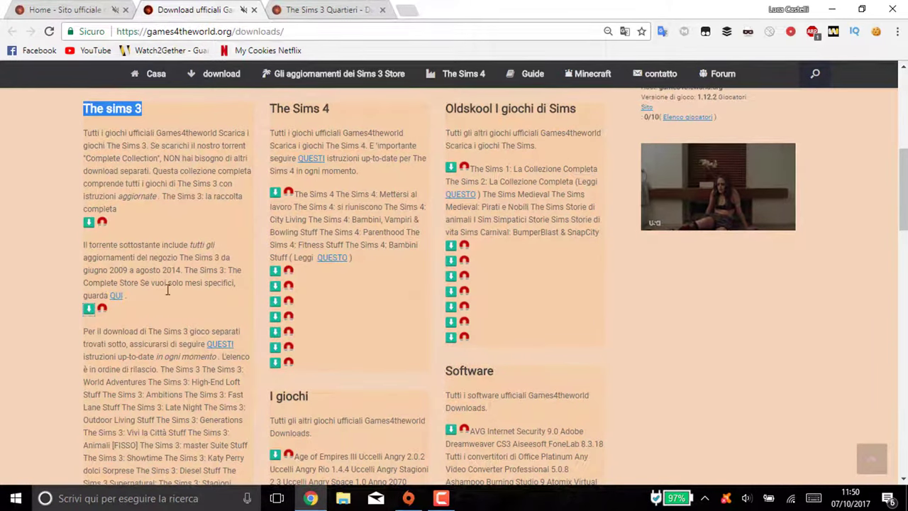
# - Open the Complete Store's link for specific months in a new tab, examine the quick links to the yearly archives, and close the tab
pyautogui.rightClick(112, 293)
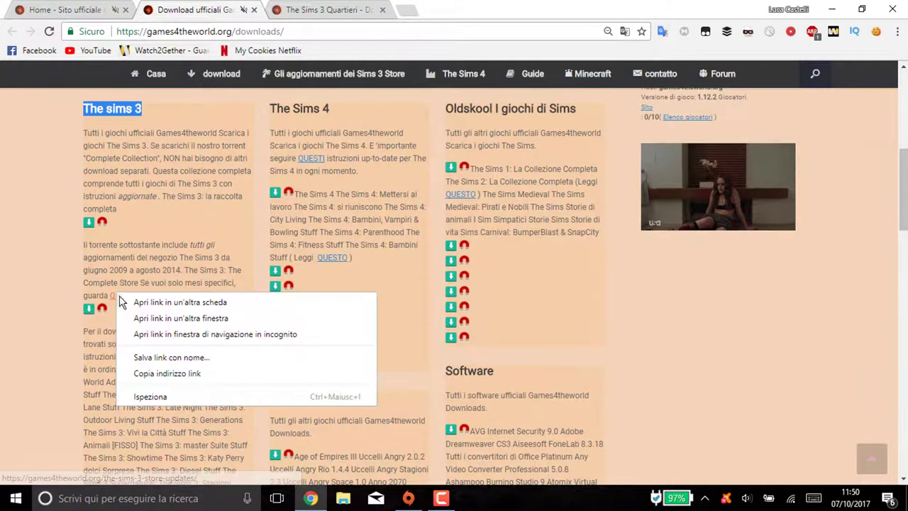
pyautogui.click(130, 298)
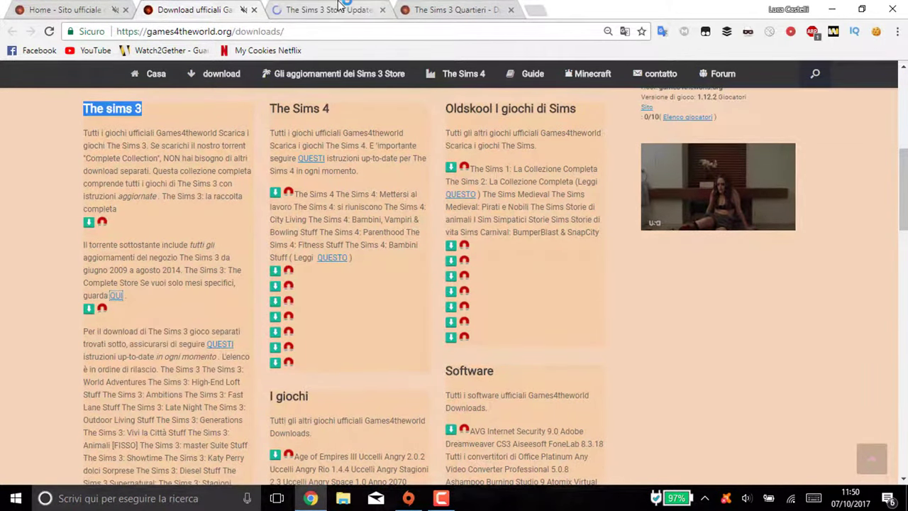
pyautogui.click(339, 7)
pyautogui.scroll(-5, 279, 286)
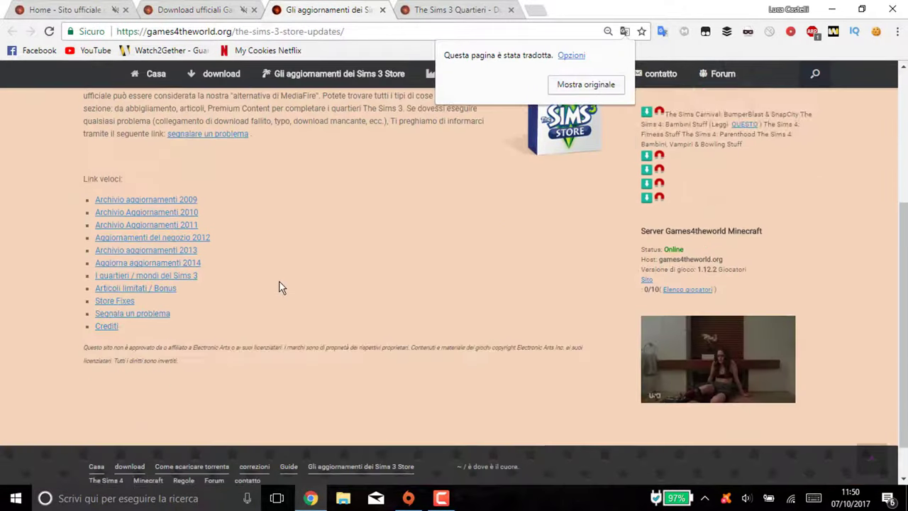
pyautogui.scroll(1, 98, 249)
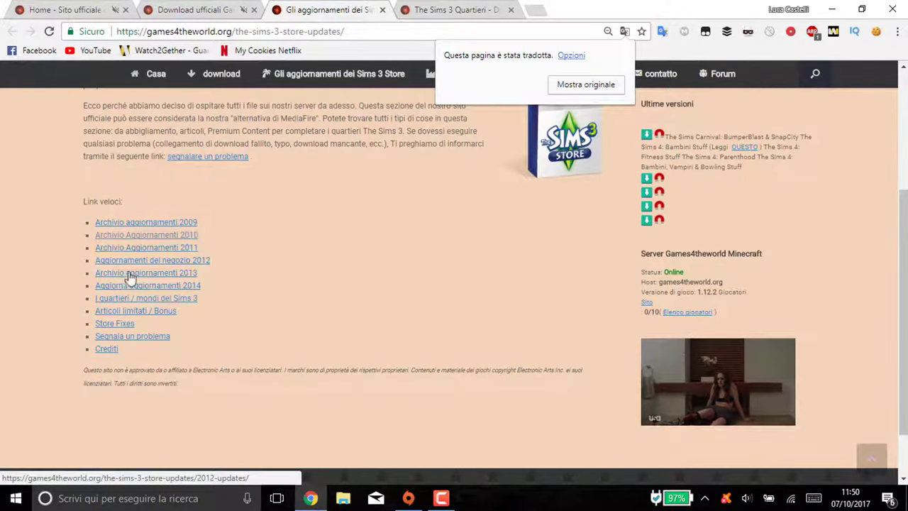
pyautogui.scroll(3, 144, 284)
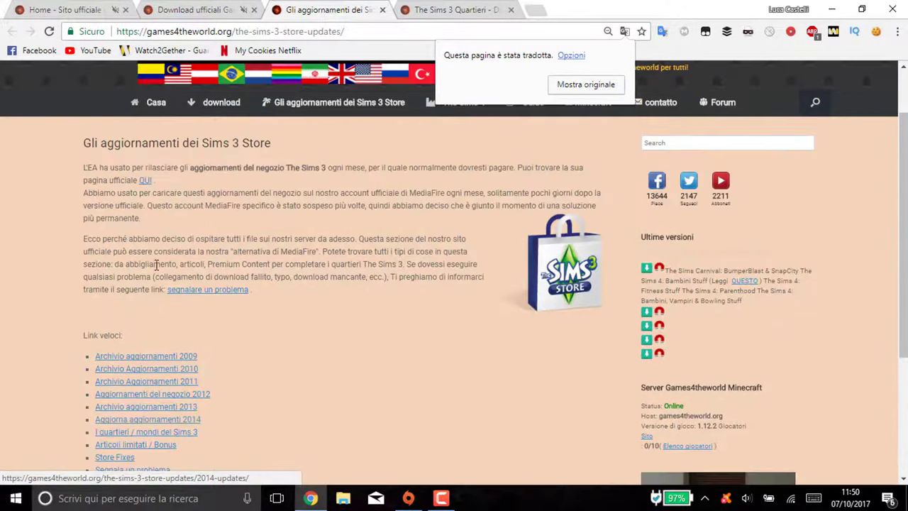
pyautogui.scroll(-3, 139, 263)
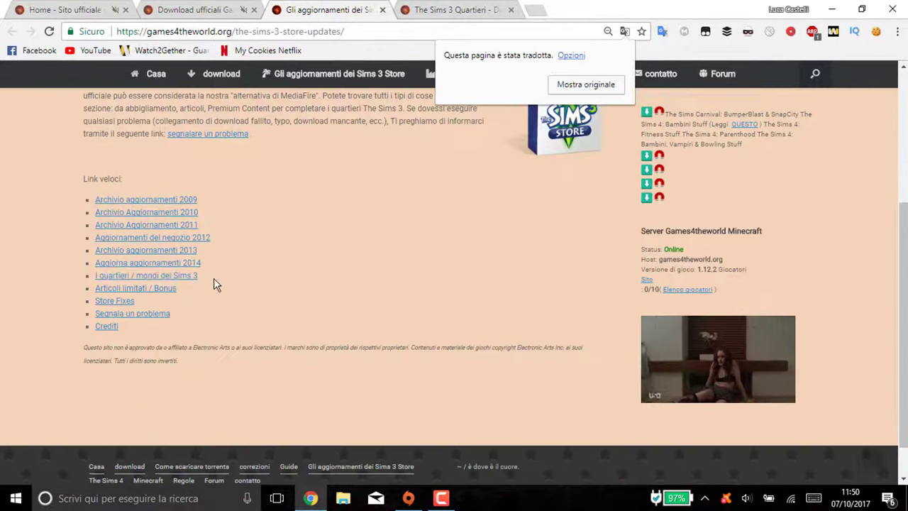
pyautogui.scroll(3, 298, 145)
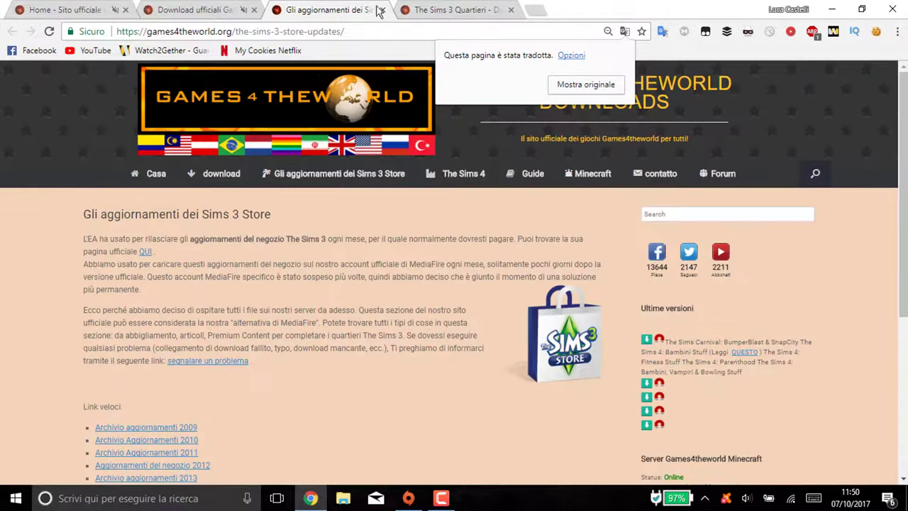
pyautogui.click(382, 10)
# - Open the August 2014 page from the 2014 updates of The Sims 3 Store
pyautogui.scroll(2, 281, 144)
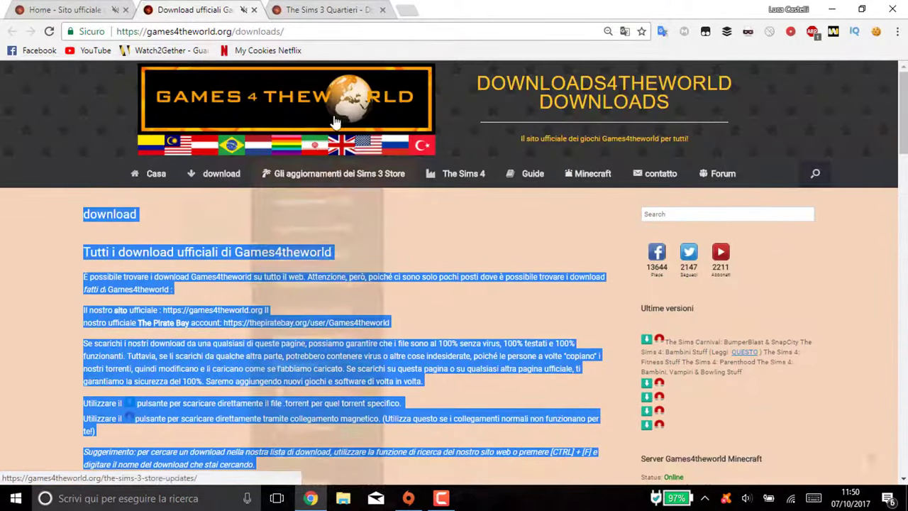
pyautogui.moveTo(339, 177)
pyautogui.scroll(-1, 339, 283)
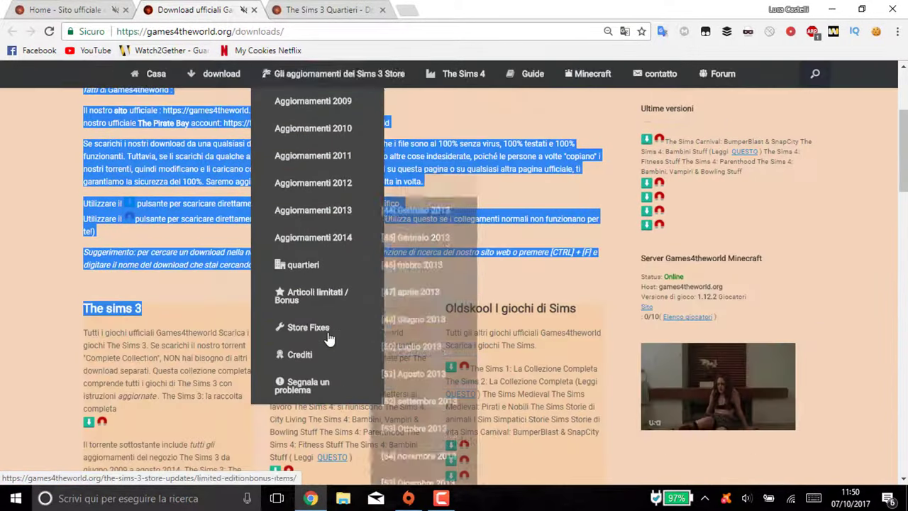
pyautogui.moveTo(321, 248)
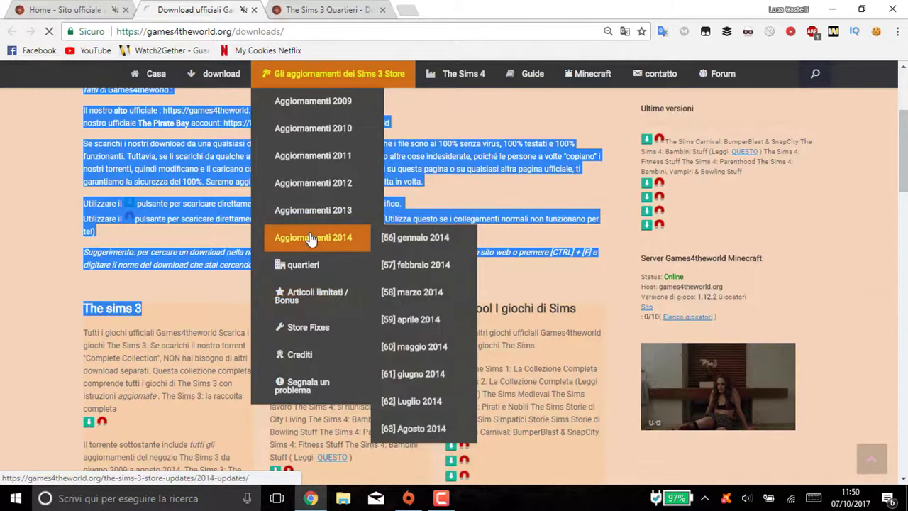
pyautogui.click(312, 241)
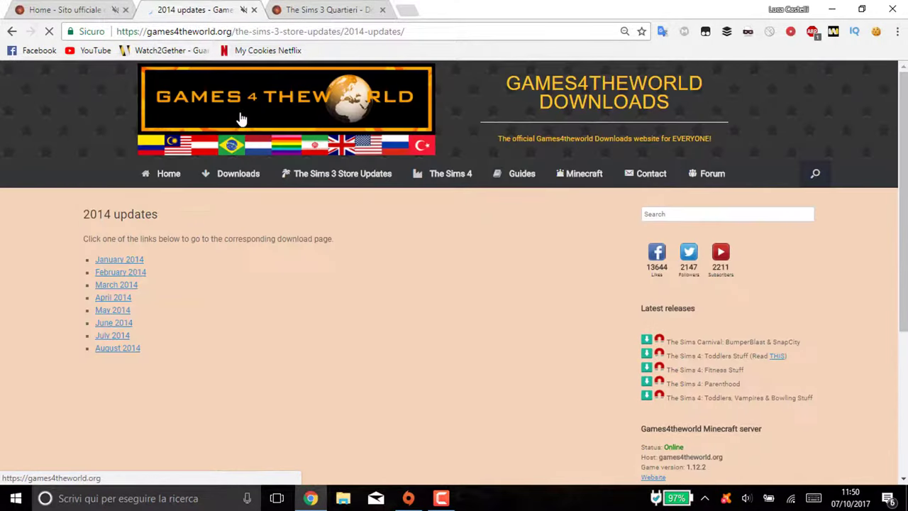
pyautogui.click(116, 348)
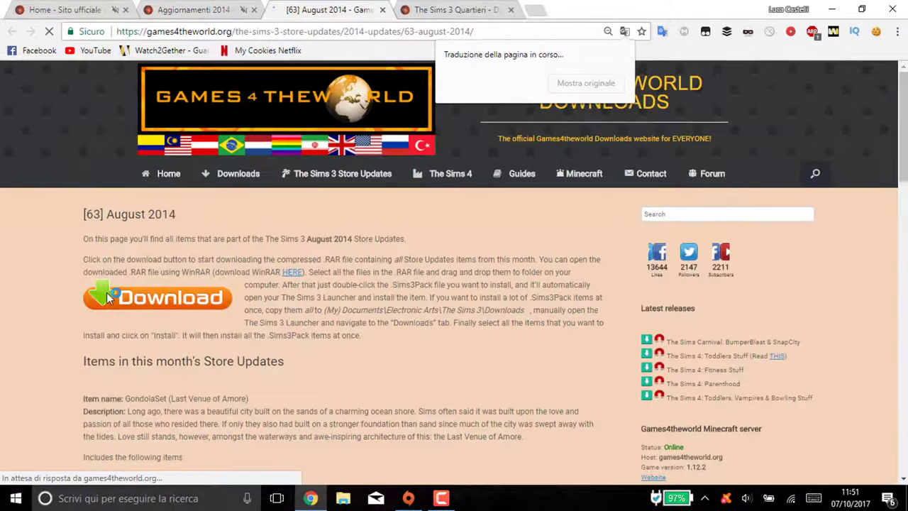
# - Examine the item list and preview images of the August 2014 store update
pyautogui.scroll(-15, 67, 314)
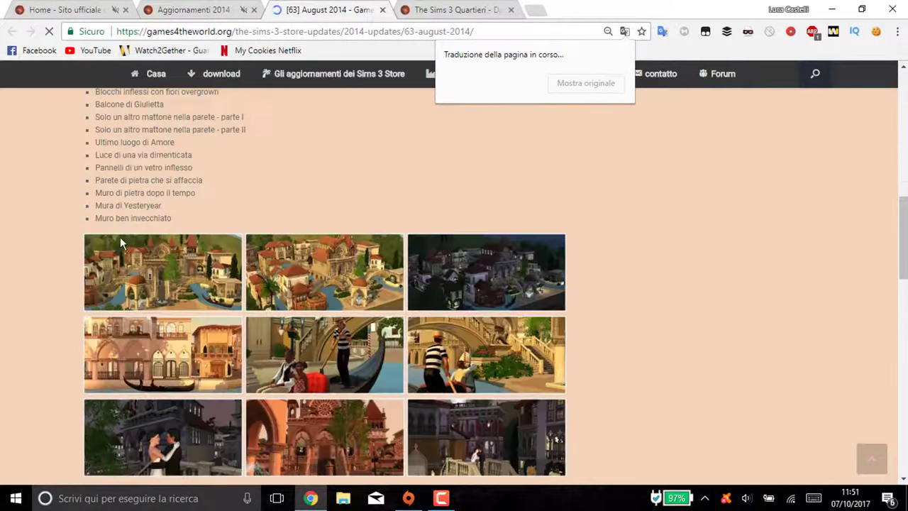
pyautogui.scroll(5, 85, 252)
pyautogui.scroll(-4, 99, 266)
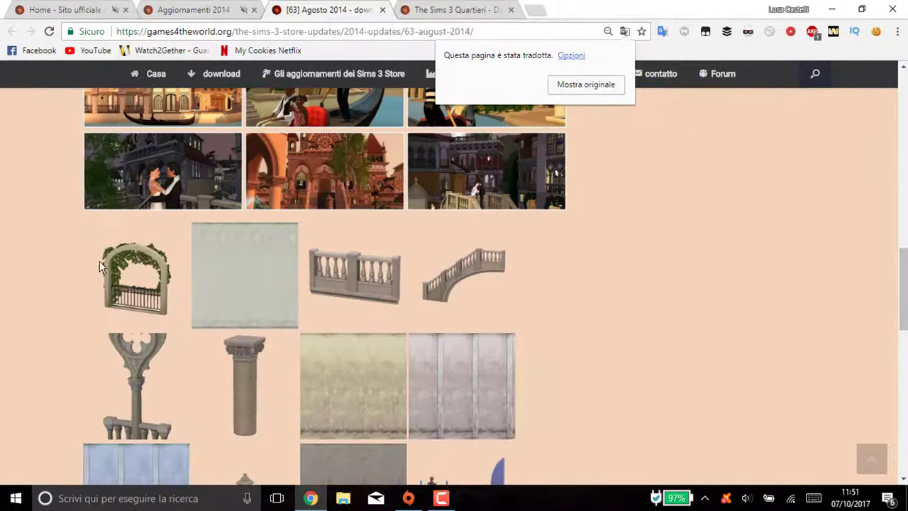
pyautogui.scroll(4, 88, 239)
pyautogui.scroll(-10, 78, 259)
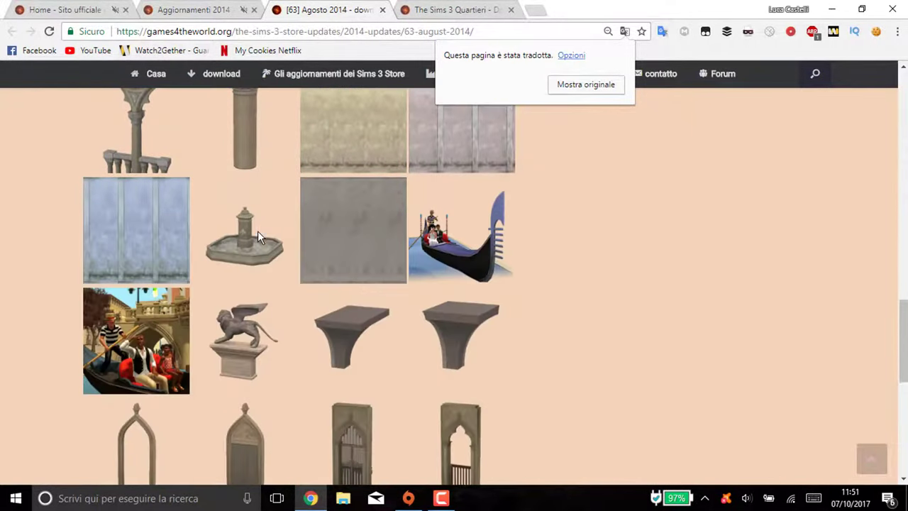
pyautogui.scroll(-5, 258, 309)
pyautogui.scroll(10, 258, 290)
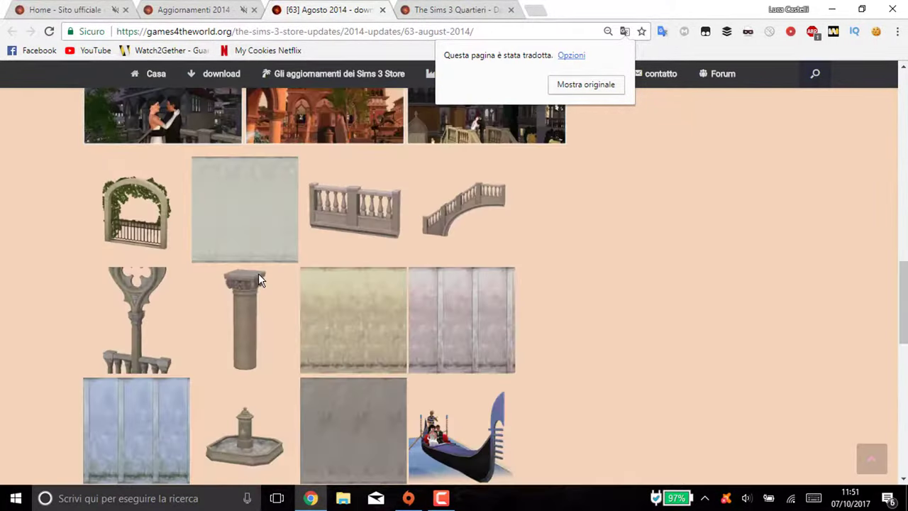
pyautogui.scroll(10, 258, 280)
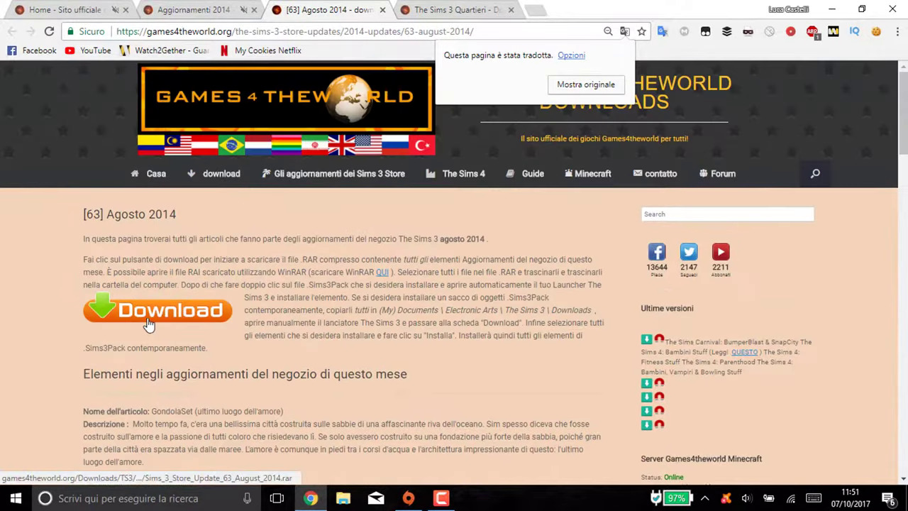
# - Download the August 2014 store update as the WinRAR archive Sims_3_Store_Update_63_August_2014 into the Download folder
pyautogui.click(146, 310)
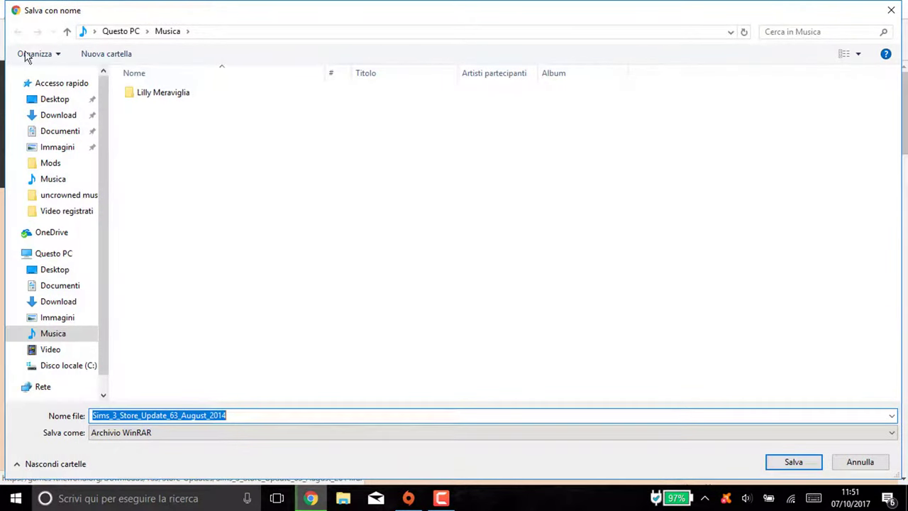
pyautogui.click(32, 96)
pyautogui.click(54, 117)
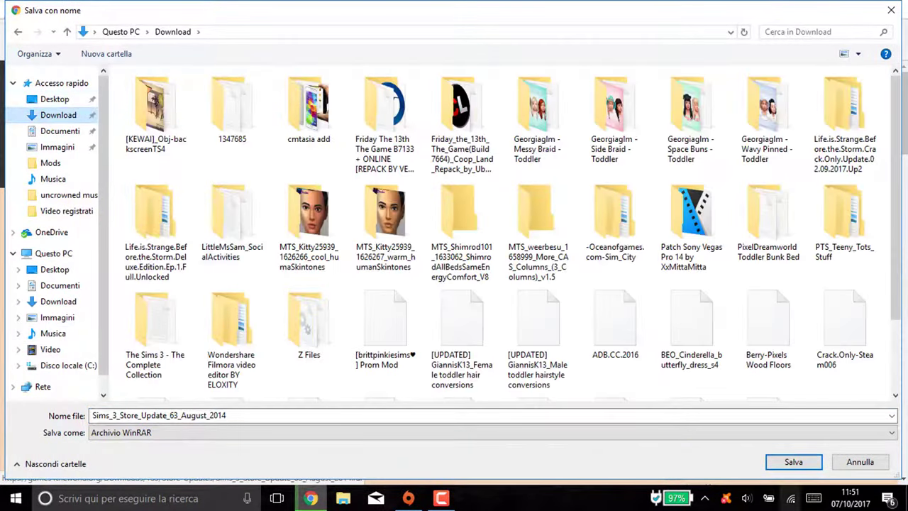
pyautogui.click(793, 461)
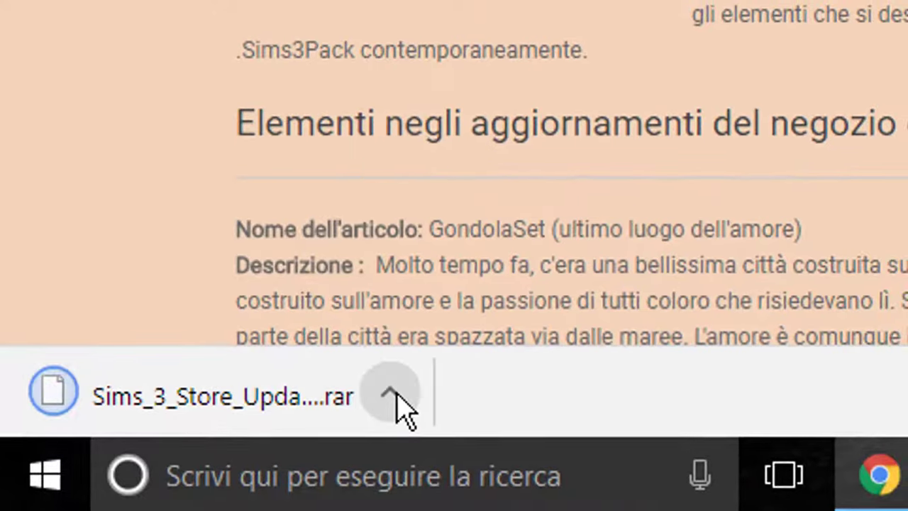
# - Put a copy of the downloaded Sims_3_Store_Update_63_August_2014 archive on the desktop
pyautogui.click(596, 335)
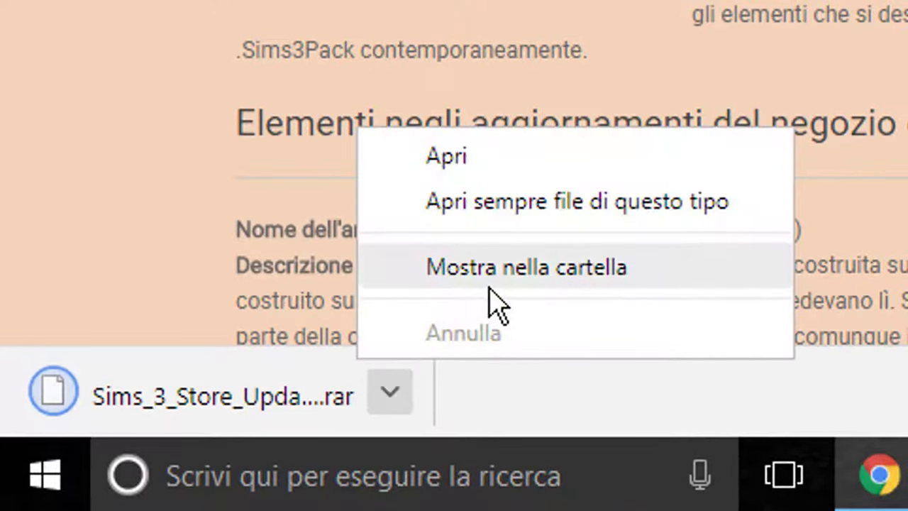
pyautogui.click(489, 284)
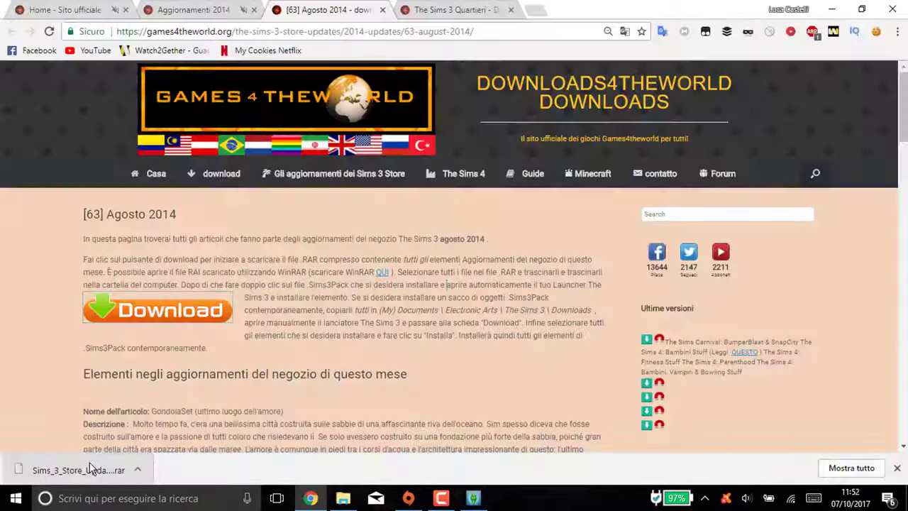
pyautogui.moveTo(71, 468); pyautogui.dragTo(567, 273)
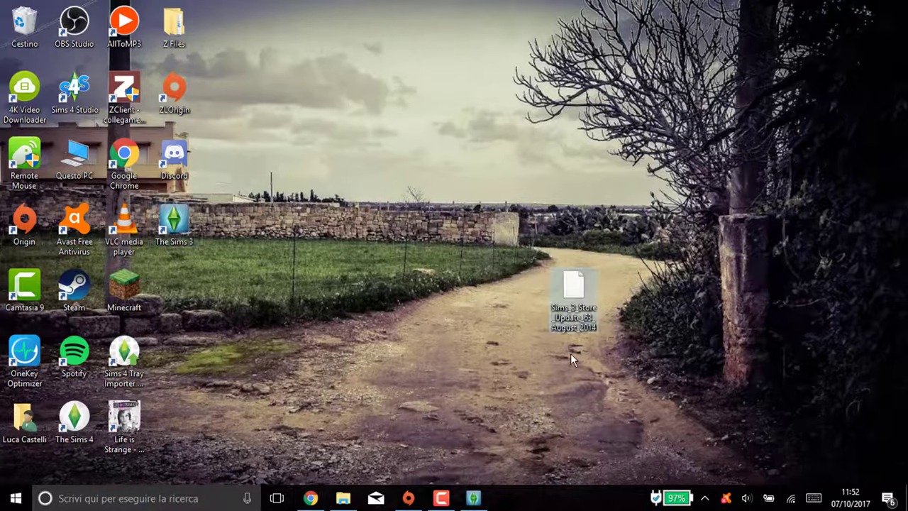
# - Extract the Sims_3_Store_Update_63_August_2014 archive on the desktop into a folder of the same name
pyautogui.rightClick(546, 292)
pyautogui.click(613, 288)
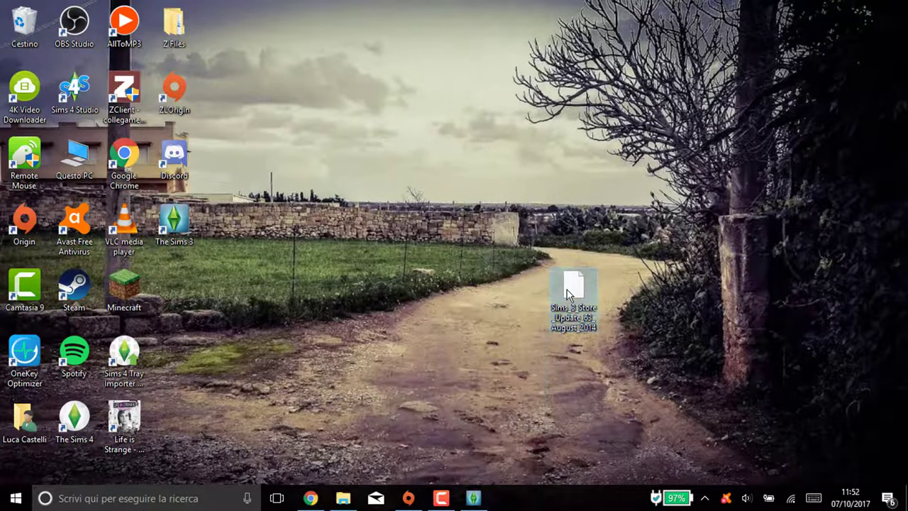
pyautogui.rightClick(568, 294)
pyautogui.click(430, 142)
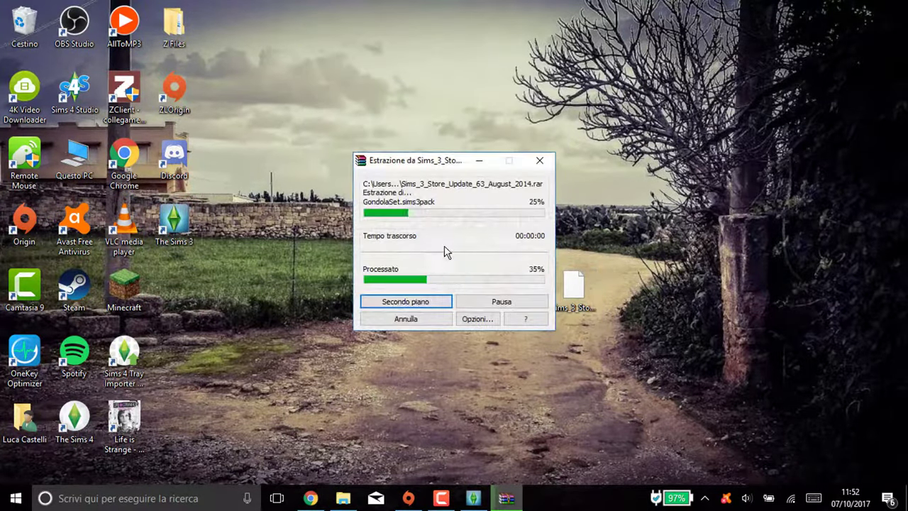
# - Open the extracted Sims_3_Store_Update_63_August_2014 folder and launch the GondolaSet package for installation
pyautogui.doubleClick(171, 309)
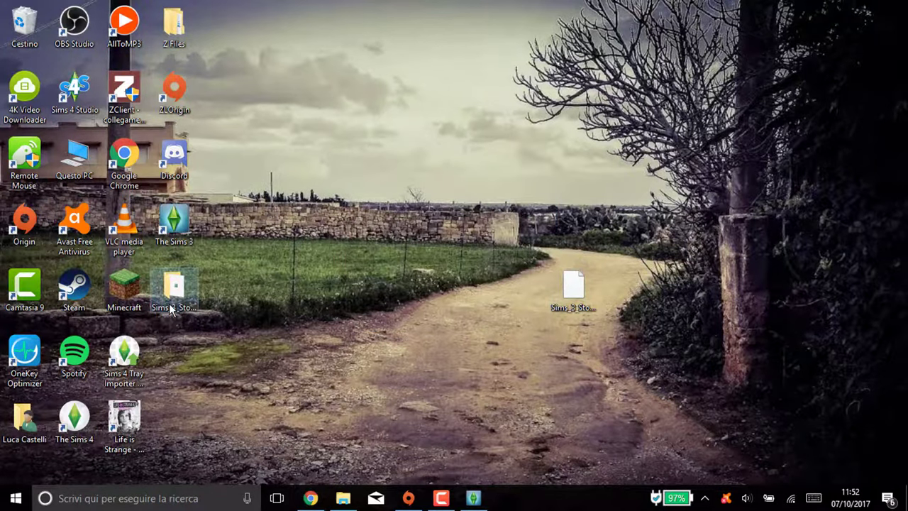
pyautogui.click(305, 150)
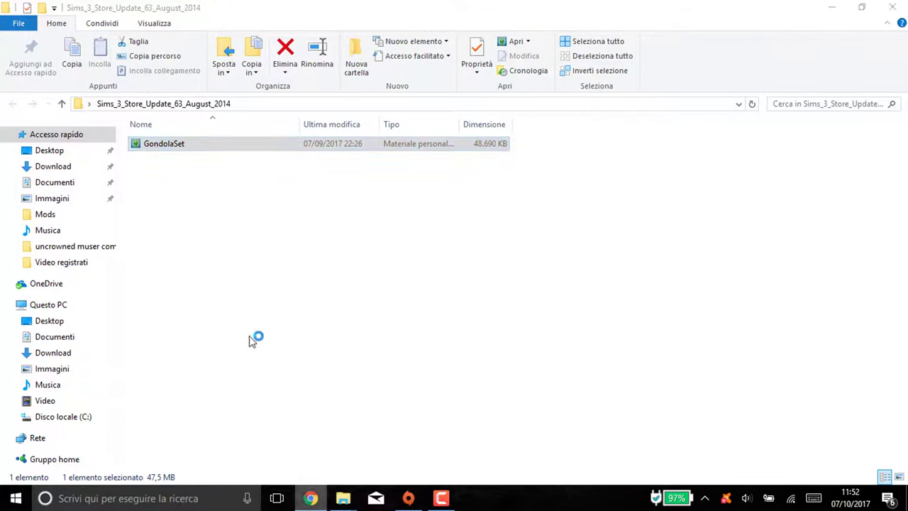
# - Switch to Chrome and review the GondolaSet items and pictures on the August 2014 page during the installer's start
pyautogui.hotkey('alt', 'Tab')
pyautogui.scroll(-10, 383, 224)
pyautogui.scroll(-5, 383, 224)
pyautogui.scroll(15, 30, 158)
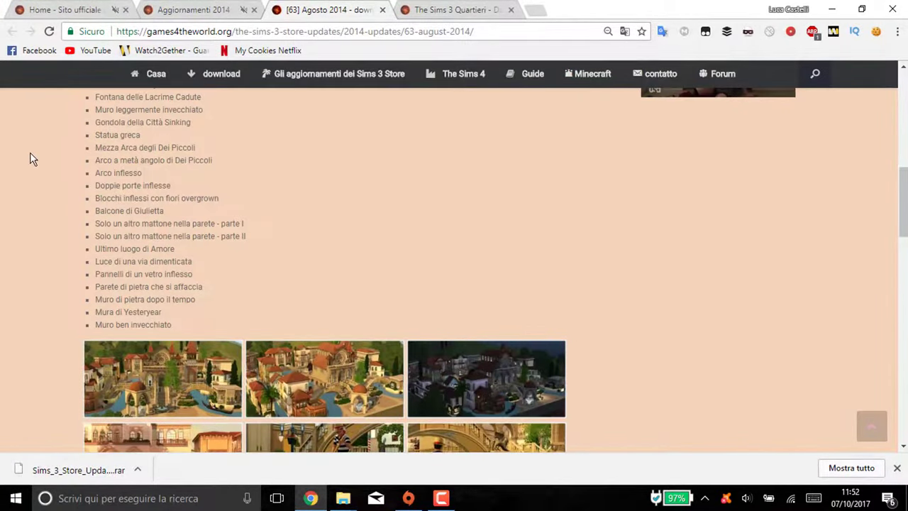
pyautogui.scroll(-10, 240, 217)
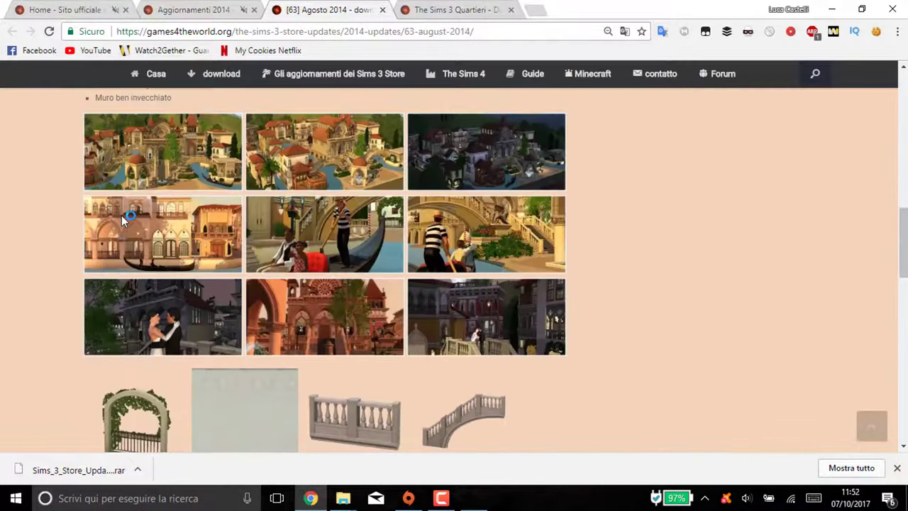
pyautogui.scroll(-8, 122, 215)
# - Bring up The Sims 3 installer, minimize Chrome, and accept the completed GondolaSet installation
pyautogui.moveTo(468, 500)
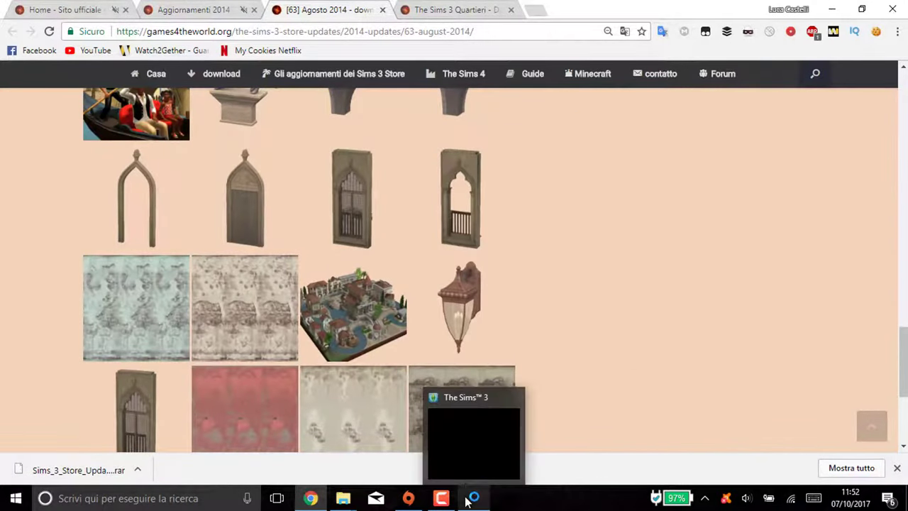
pyautogui.click(470, 457)
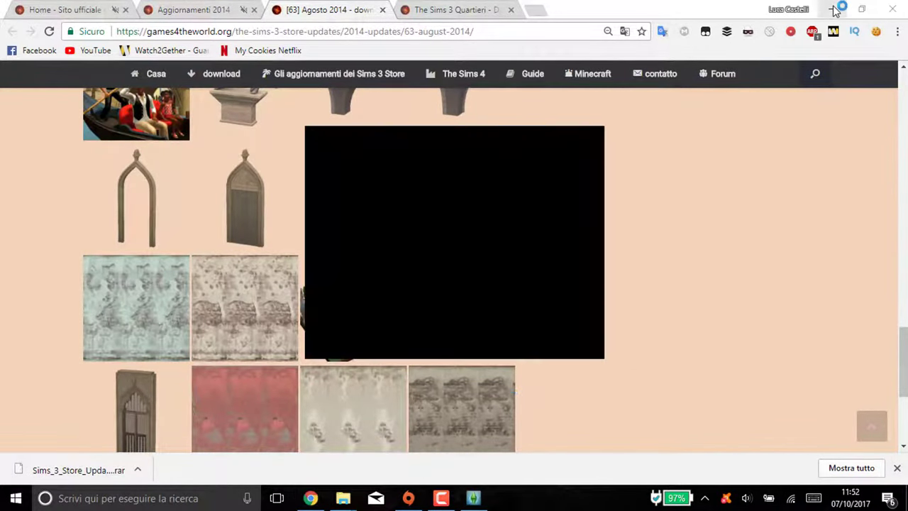
pyautogui.click(833, 9)
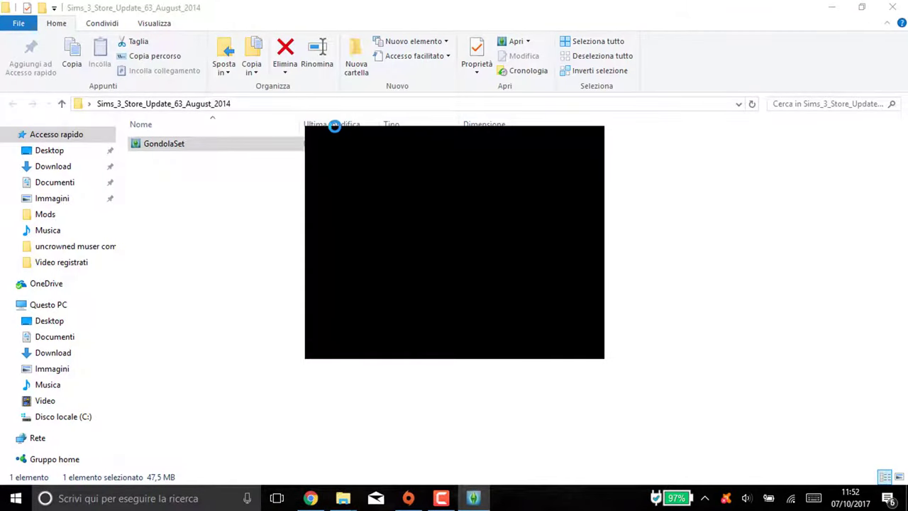
pyautogui.moveTo(473, 497)
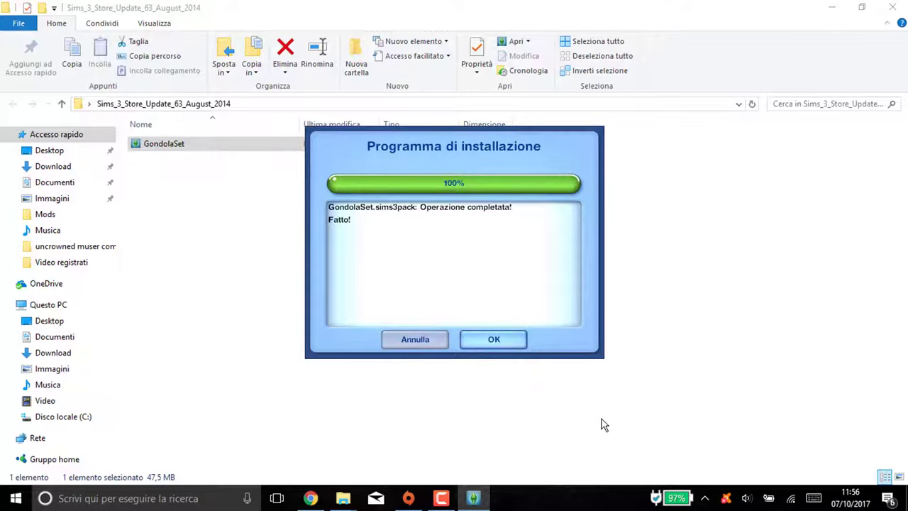
pyautogui.click(496, 341)
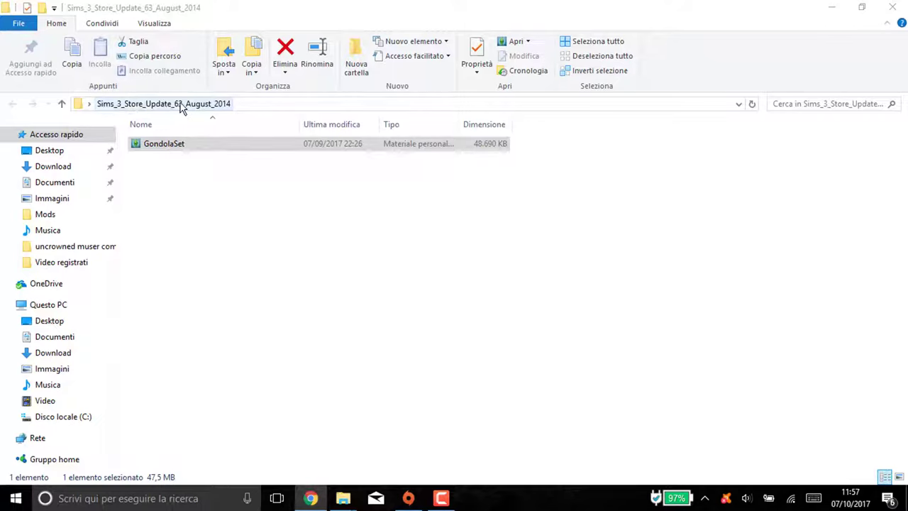
# - Close the extracted update folder, switch to Chrome, and close the August 2014 page
pyautogui.moveTo(542, 137); pyautogui.dragTo(717, 457)
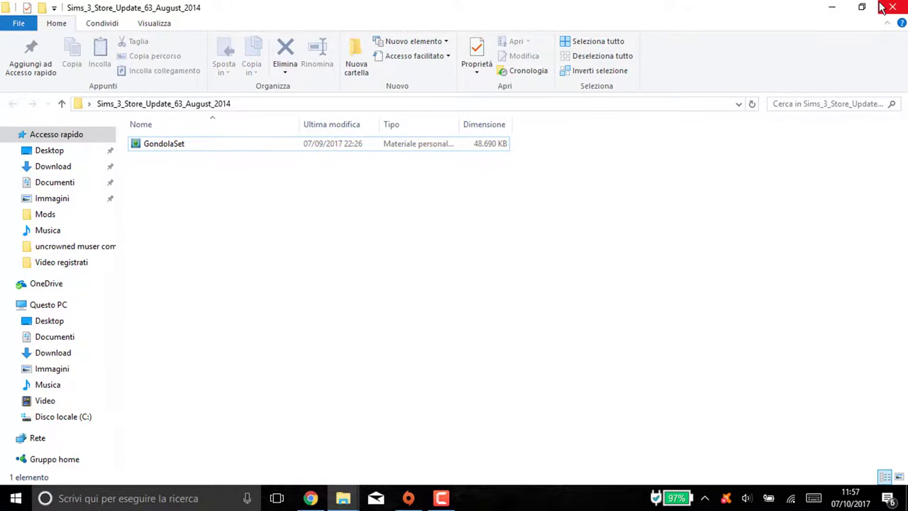
pyautogui.click(883, 8)
pyautogui.click(311, 498)
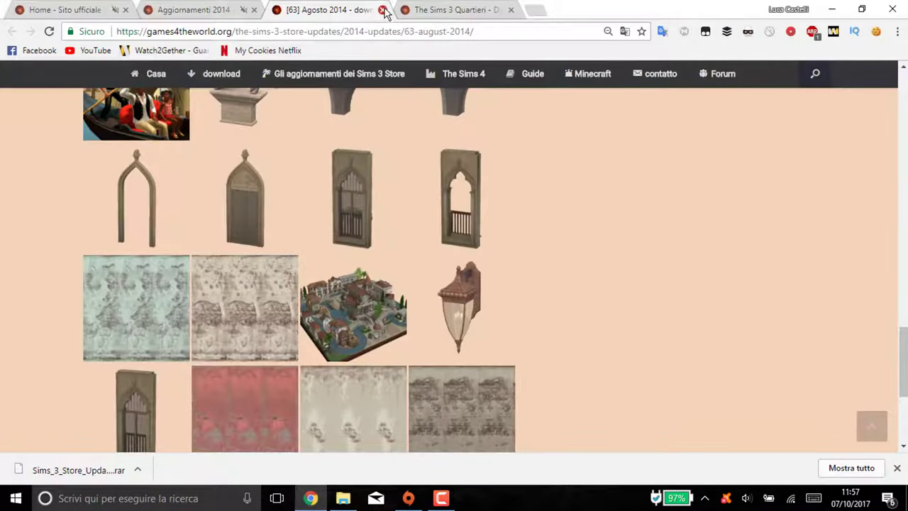
pyautogui.click(382, 10)
# - Return from the 2014 updates to the site's downloads page and examine its Sims 3 Store entries
pyautogui.click(27, 8)
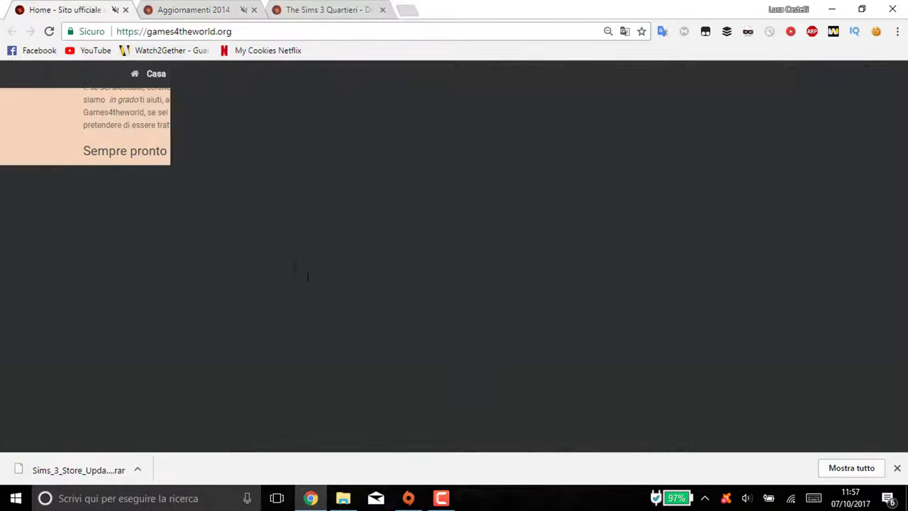
pyautogui.scroll(4, 274, 312)
pyautogui.hotkey('ctrl', 'Tab')
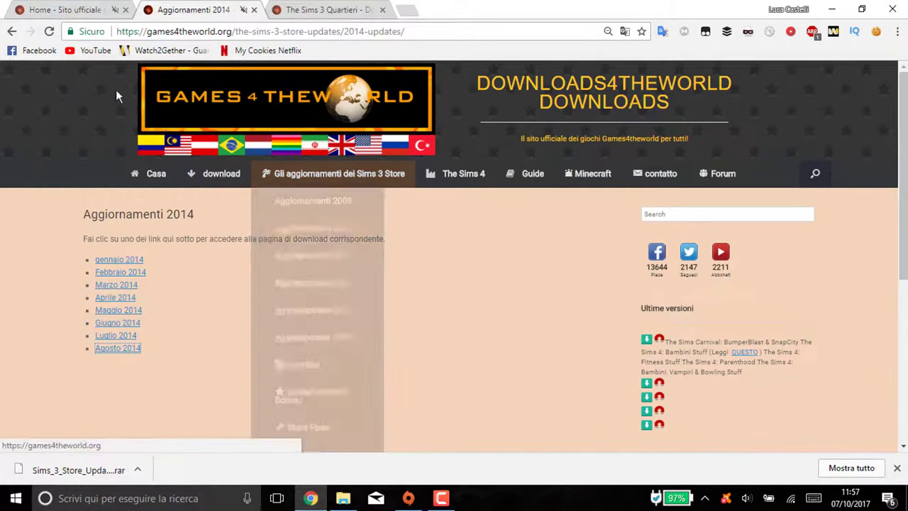
pyautogui.click(12, 31)
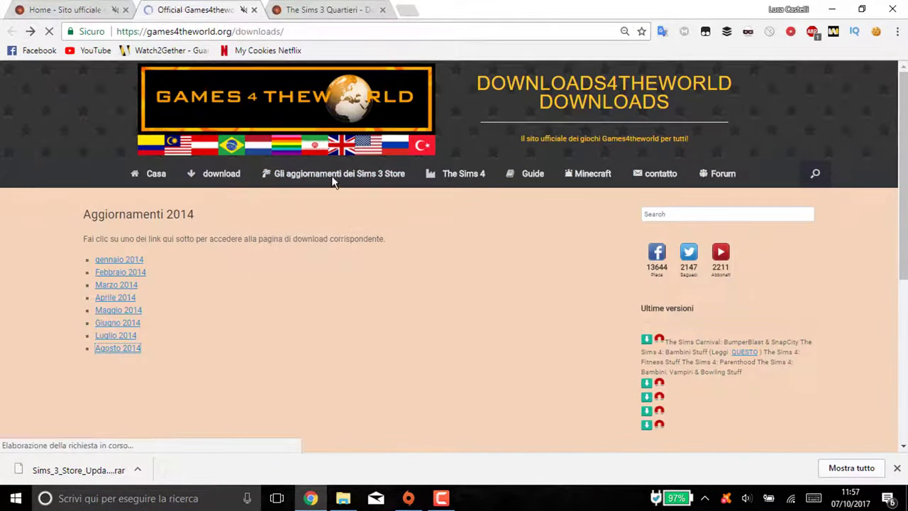
pyautogui.scroll(-10, 213, 270)
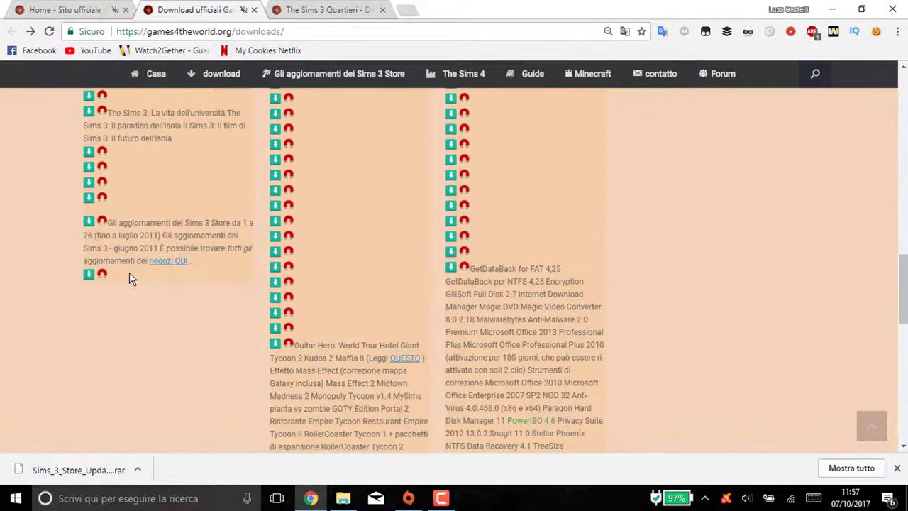
# - Examine the neighbourhoods page's table of worlds, download links and "Fix Store" requirements, including the Monte_Vista row
pyautogui.click(363, 10)
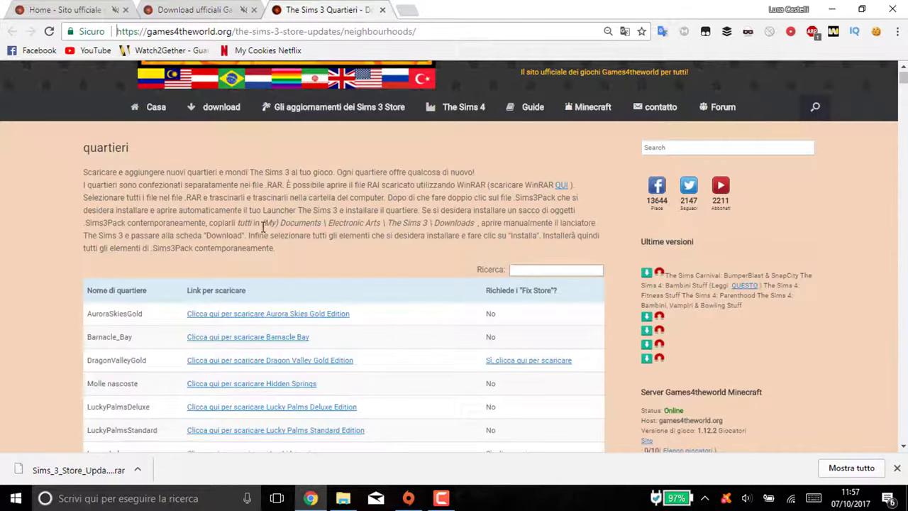
pyautogui.moveTo(28, 142); pyautogui.dragTo(151, 148)
pyautogui.click(159, 156)
pyautogui.scroll(-4, 163, 230)
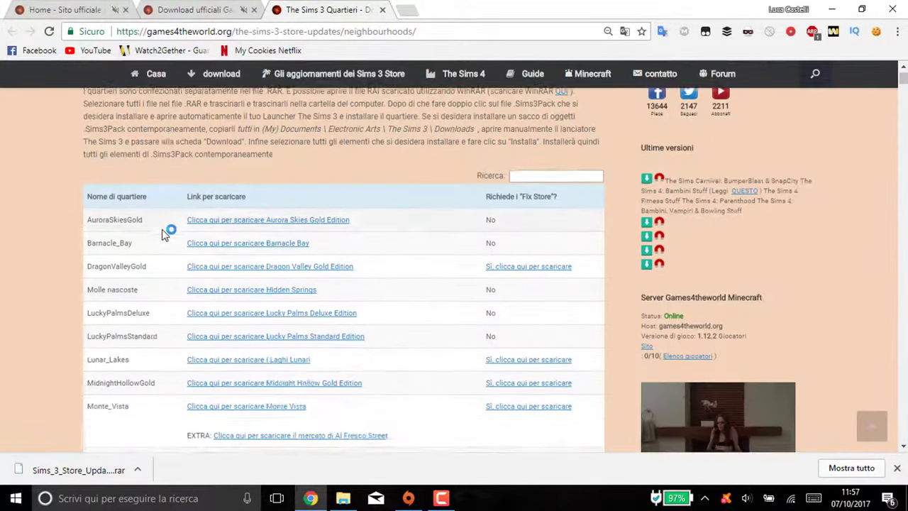
pyautogui.scroll(1, 162, 232)
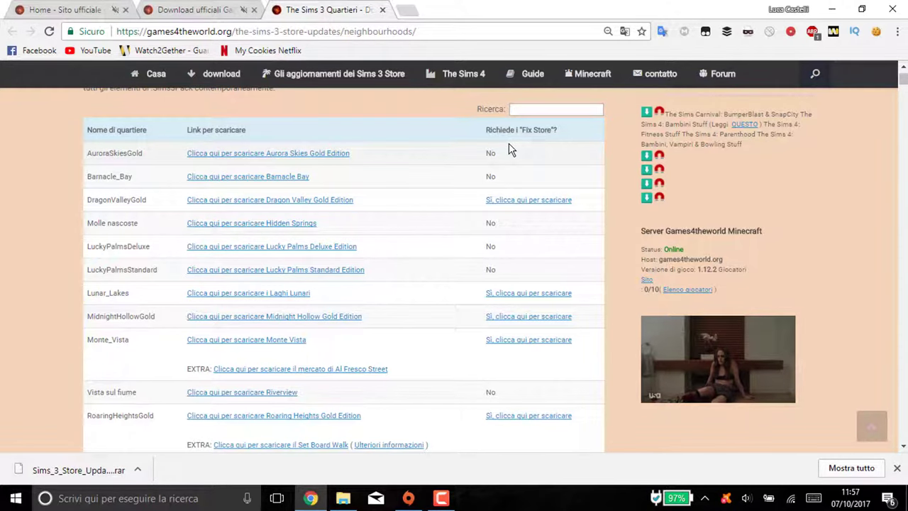
pyautogui.scroll(-1, 106, 199)
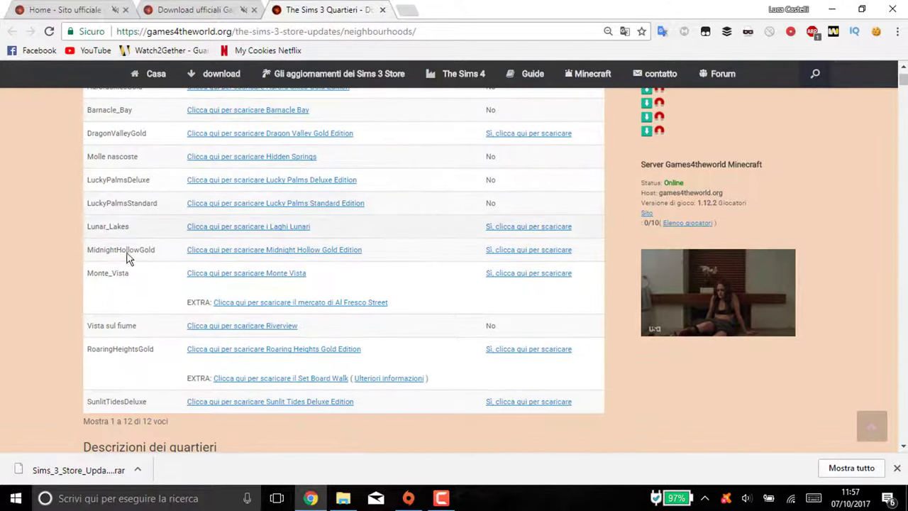
pyautogui.doubleClick(103, 273)
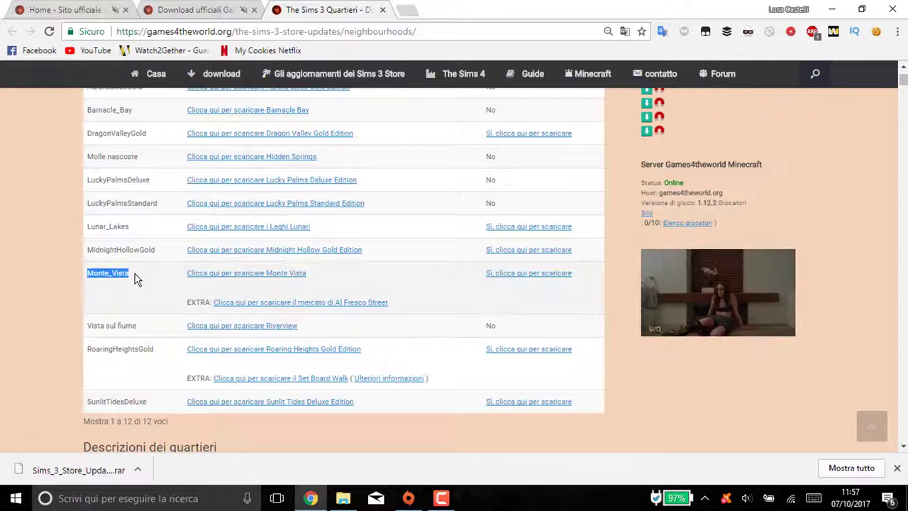
pyautogui.click(137, 278)
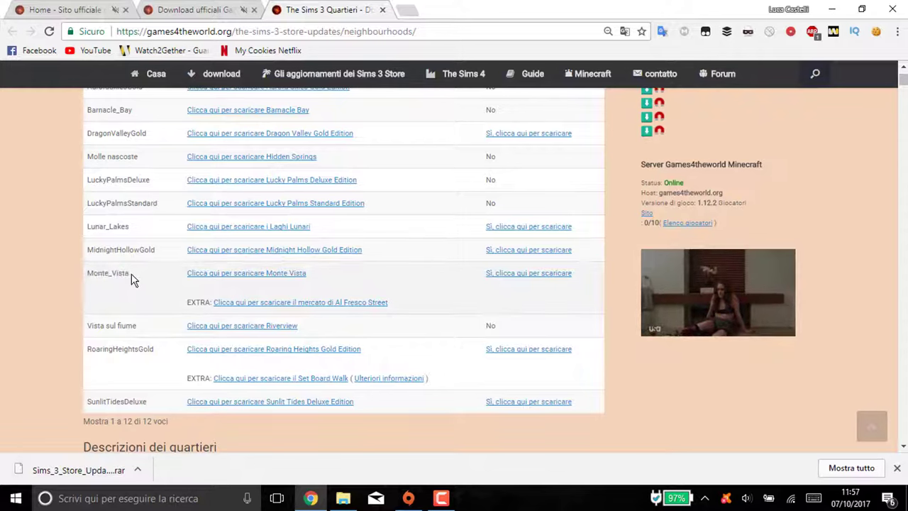
# - Examine the start of the neighbourhood descriptions section, with the text and pictures for Aurora Skies
pyautogui.scroll(-10, 293, 281)
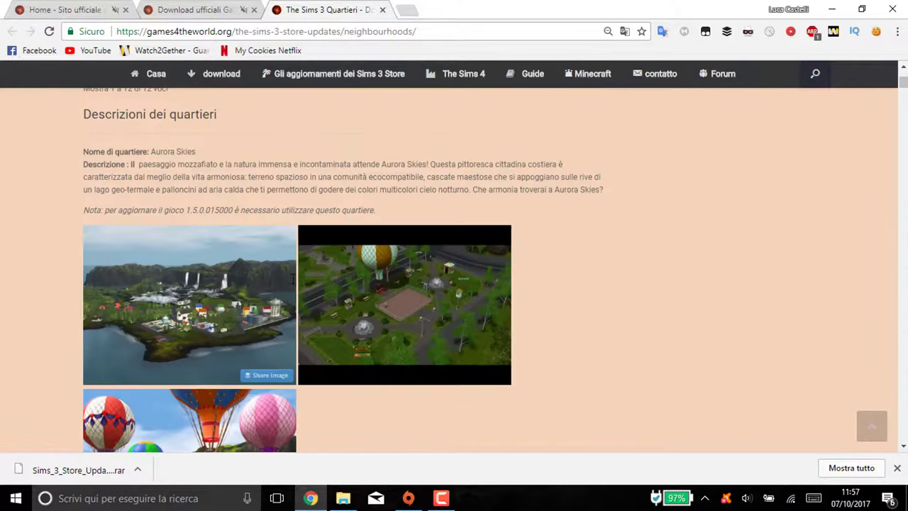
pyautogui.scroll(6, 143, 199)
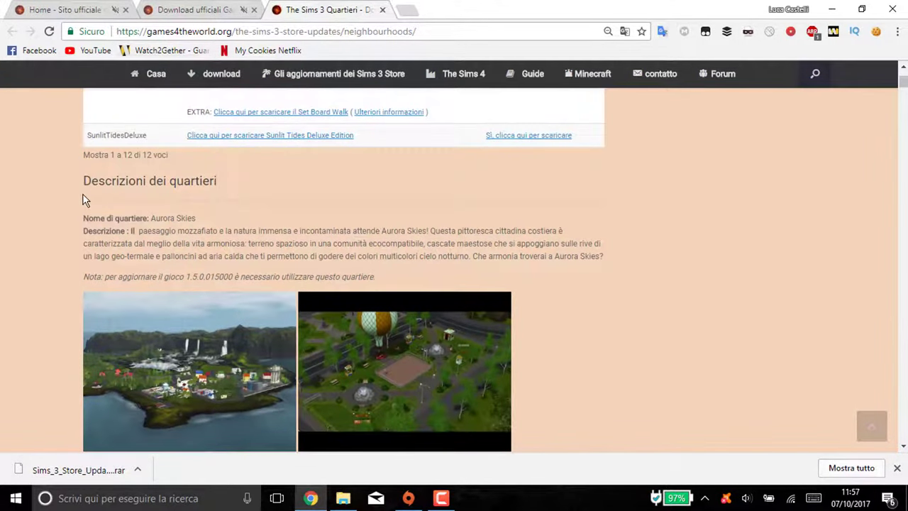
pyautogui.moveTo(103, 175); pyautogui.dragTo(221, 181)
pyautogui.click(235, 185)
pyautogui.scroll(-3, 294, 208)
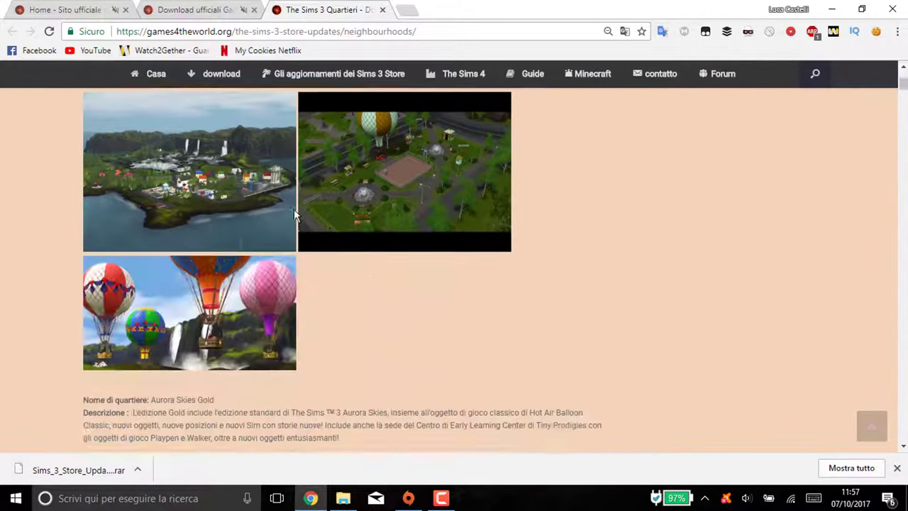
pyautogui.scroll(1, 283, 222)
pyautogui.scroll(1, 281, 223)
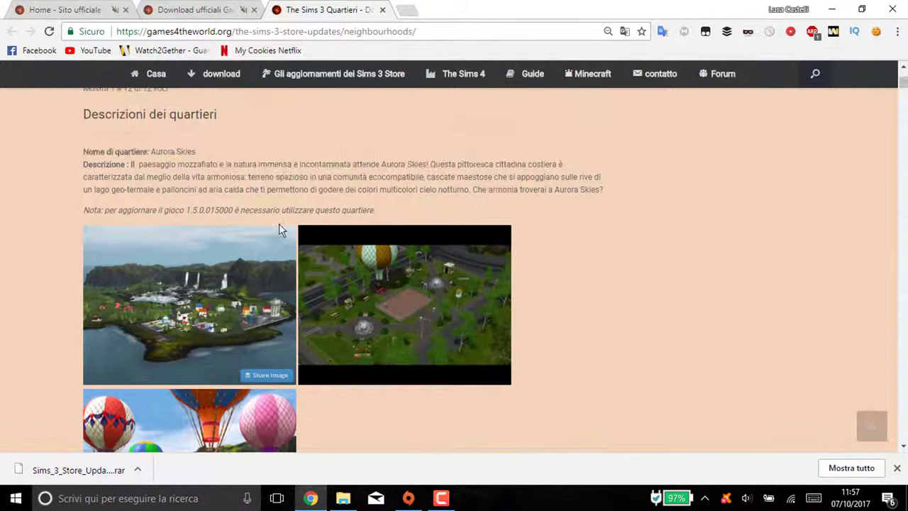
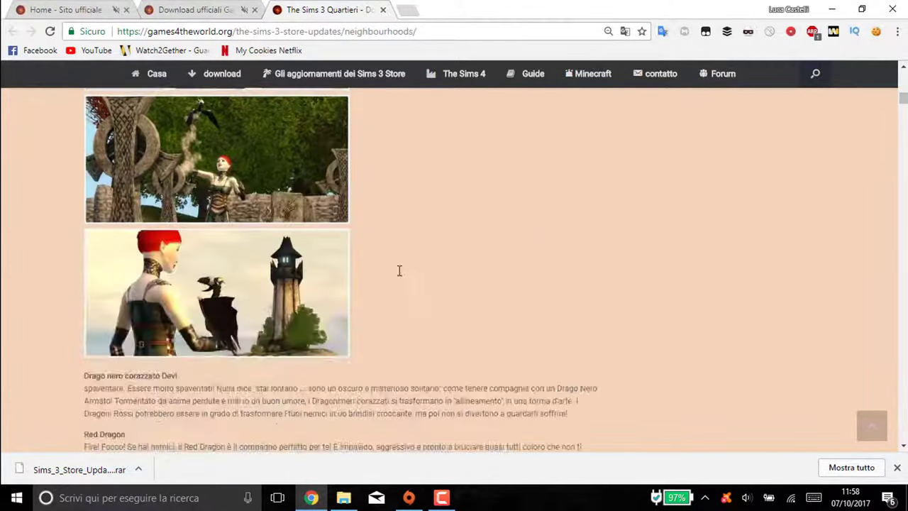
# - Look through the remaining neighbourhood descriptions and item previews down to Roaring Heights and Sunlit Tides
pyautogui.scroll(-15, 92, 355)
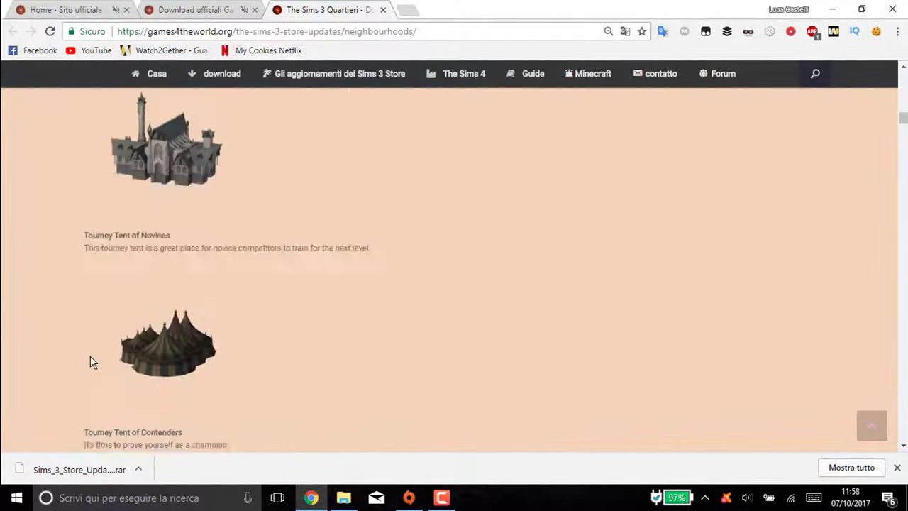
pyautogui.scroll(-15, 90, 362)
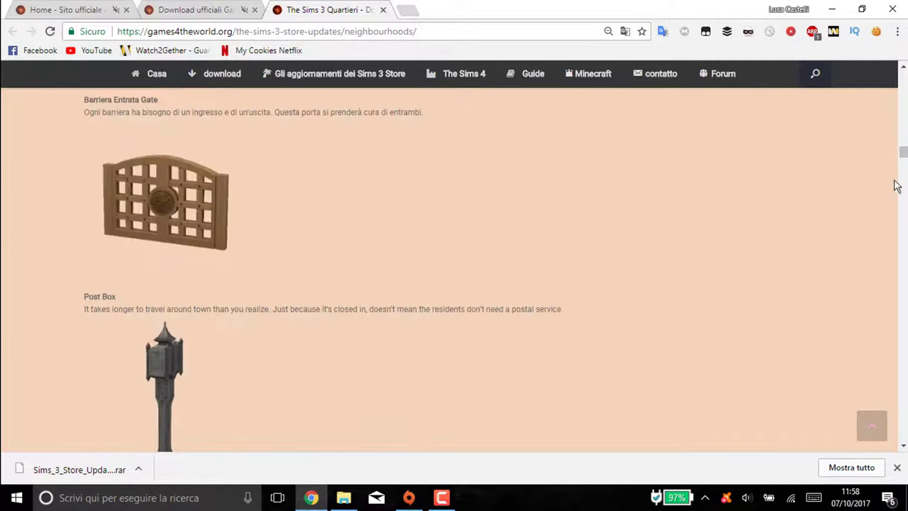
pyautogui.moveTo(903, 157); pyautogui.dragTo(903, 377)
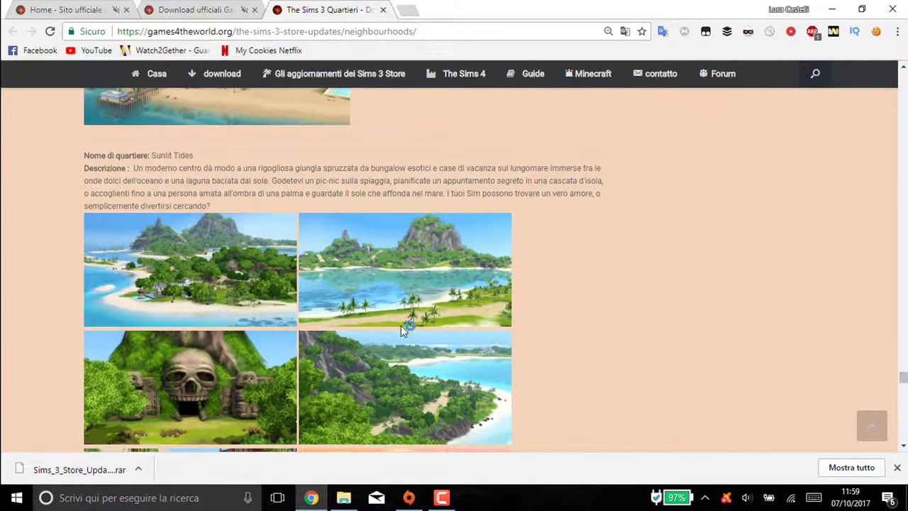
pyautogui.scroll(4, 383, 319)
pyautogui.scroll(-1, 354, 312)
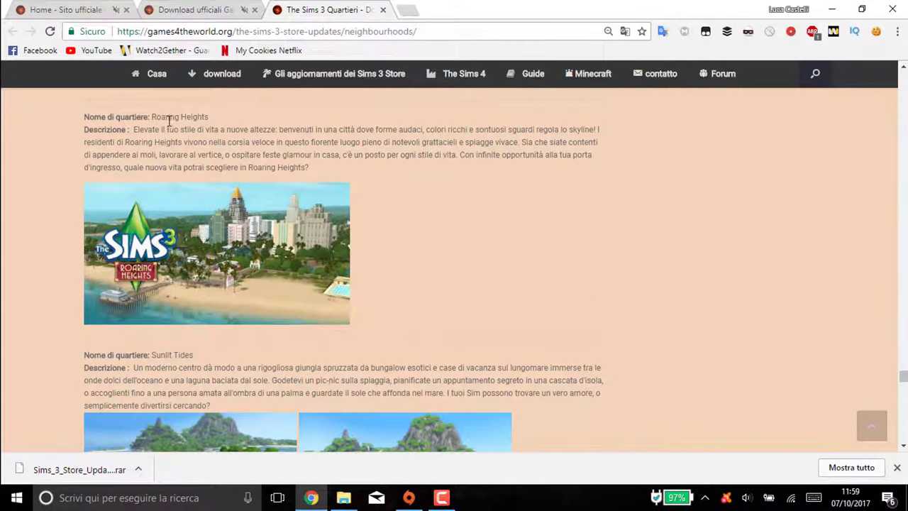
# - Examine the Roaring Heights and Sunlit Tides descriptions and their preview pictures
pyautogui.scroll(-1, 186, 121)
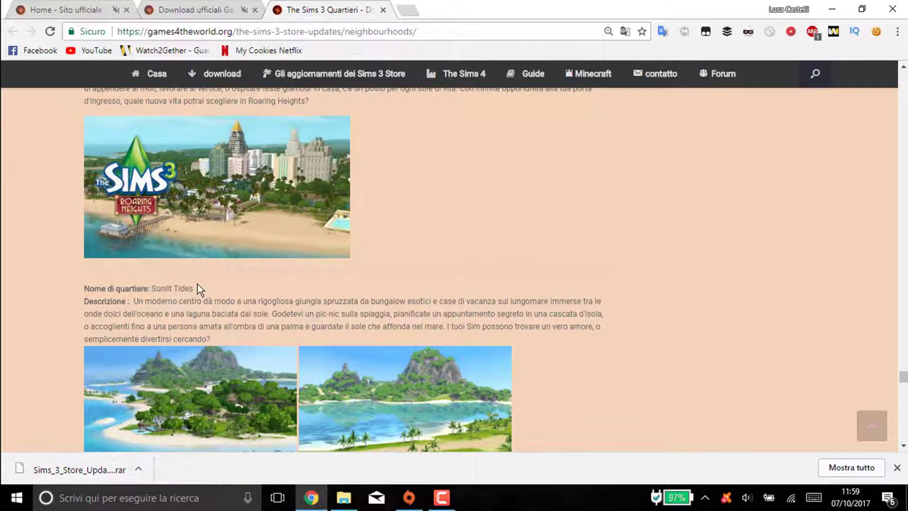
pyautogui.scroll(-3, 197, 287)
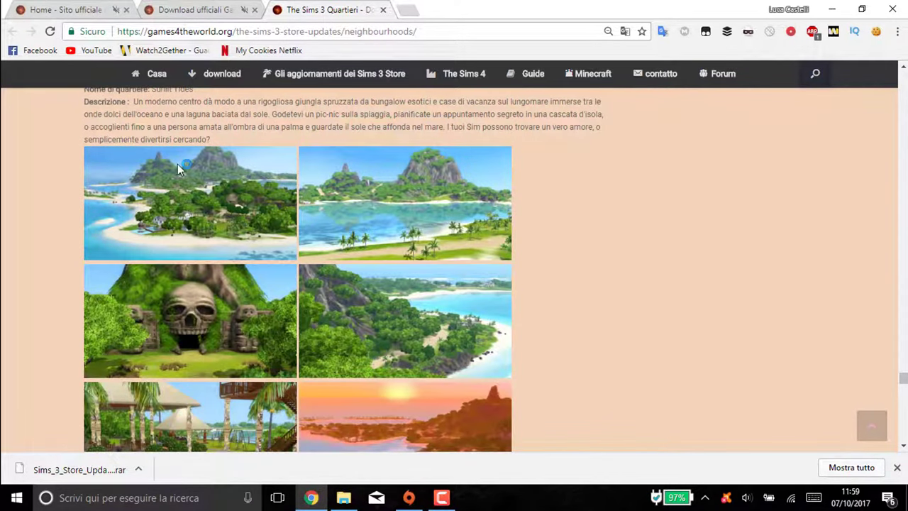
pyautogui.scroll(3, 177, 163)
pyautogui.scroll(5, 164, 164)
pyautogui.scroll(-2, 163, 235)
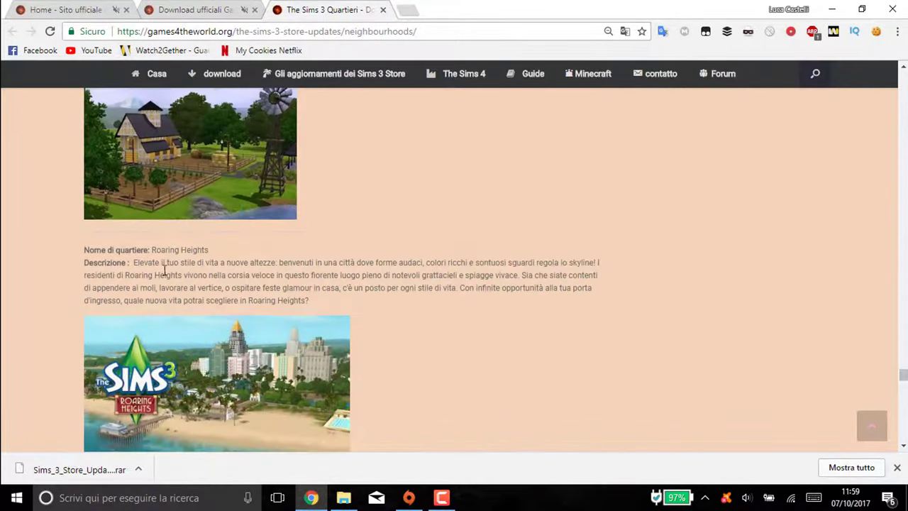
pyautogui.scroll(-1, 164, 270)
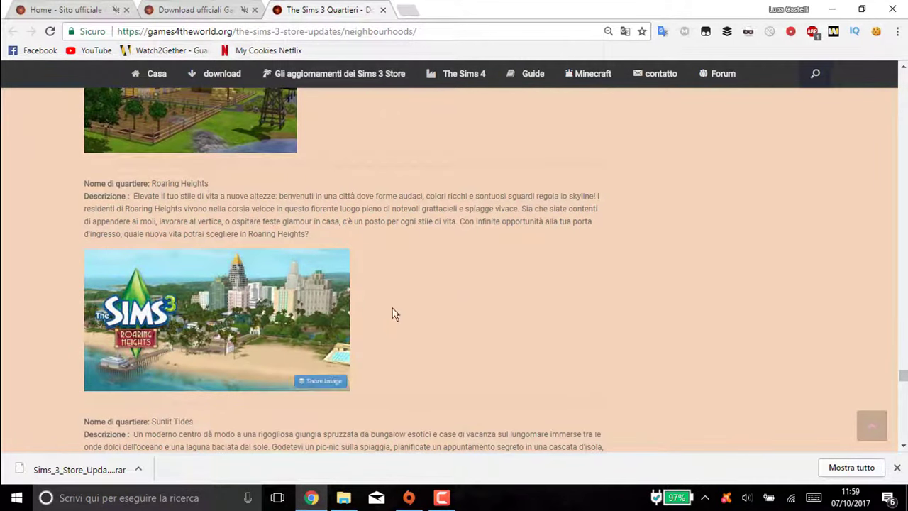
# - Download the Roaring Heights Gold Edition from the neighbourhoods table and save the RoaringHeightsGold archive to the Desktop
pyautogui.moveTo(903, 375); pyautogui.dragTo(902, 88)
pyautogui.scroll(10, 634, 276)
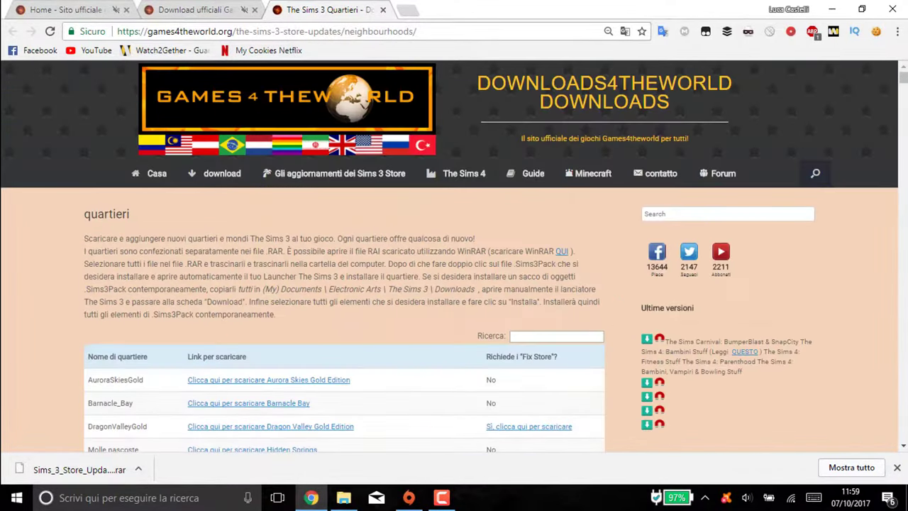
pyautogui.scroll(-5, 343, 344)
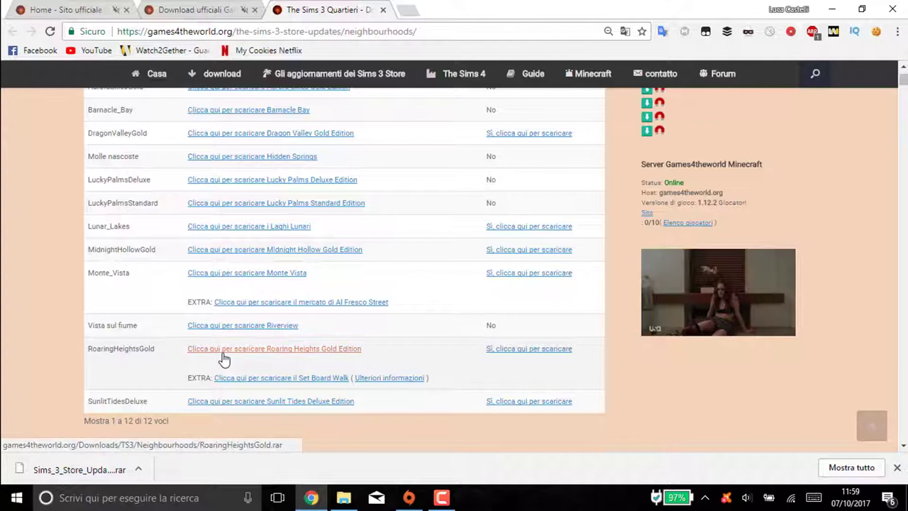
pyautogui.click(222, 360)
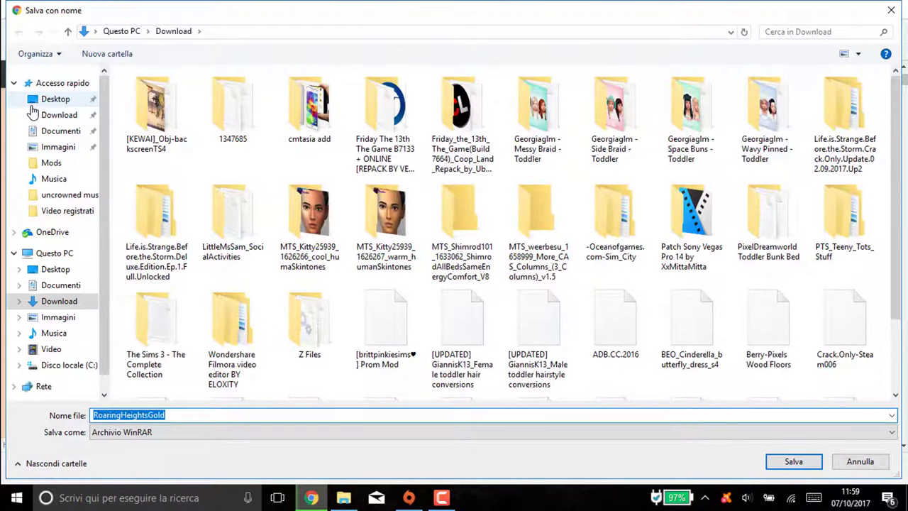
pyautogui.click(32, 104)
pyautogui.click(793, 463)
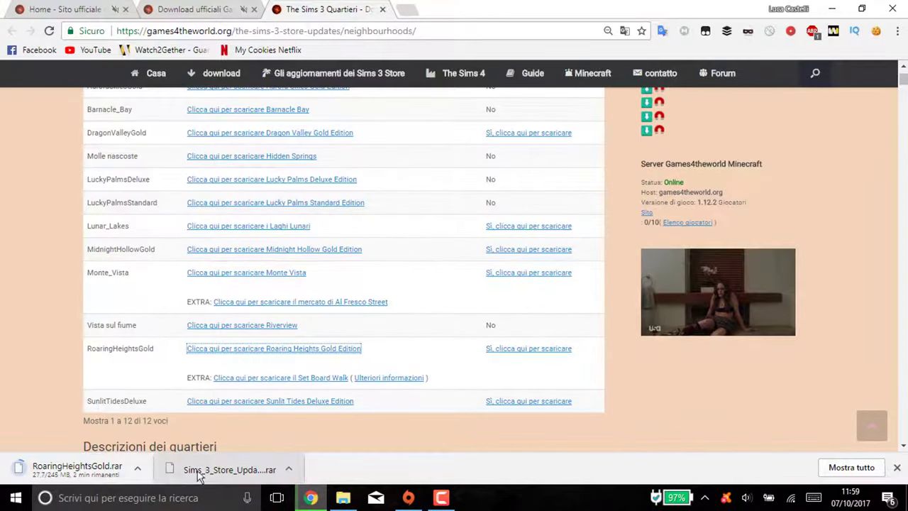
# - Open the Store Fixes page linked in the RoaringHeightsGold row and look over its contents
pyautogui.scroll(5, 538, 358)
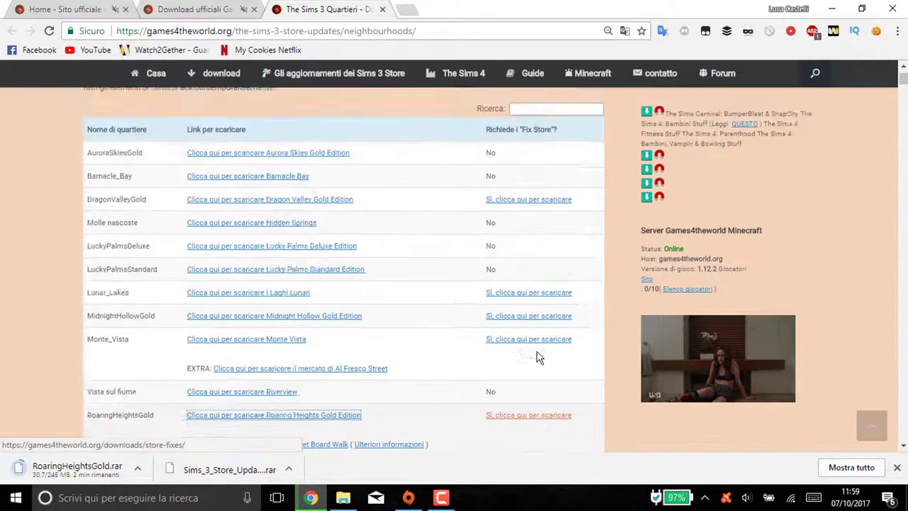
pyautogui.scroll(-10, 560, 358)
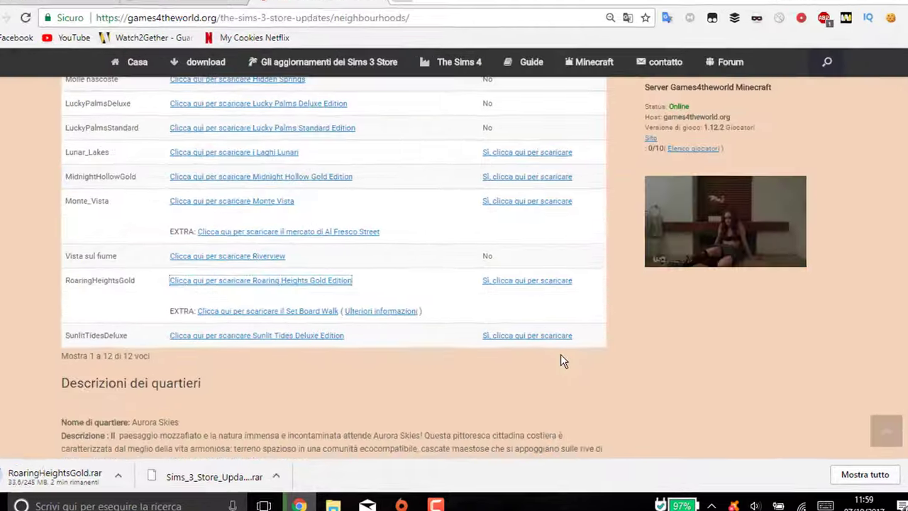
pyautogui.click(504, 283)
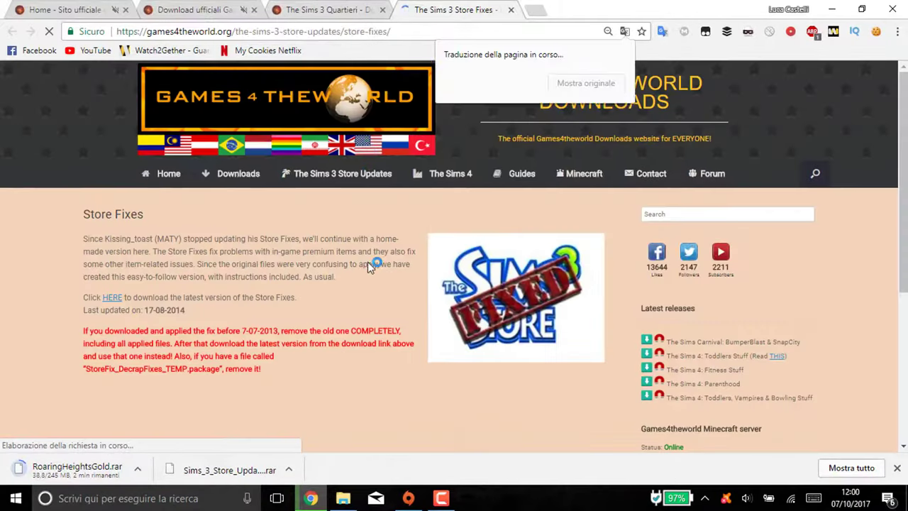
pyautogui.scroll(-3, 371, 263)
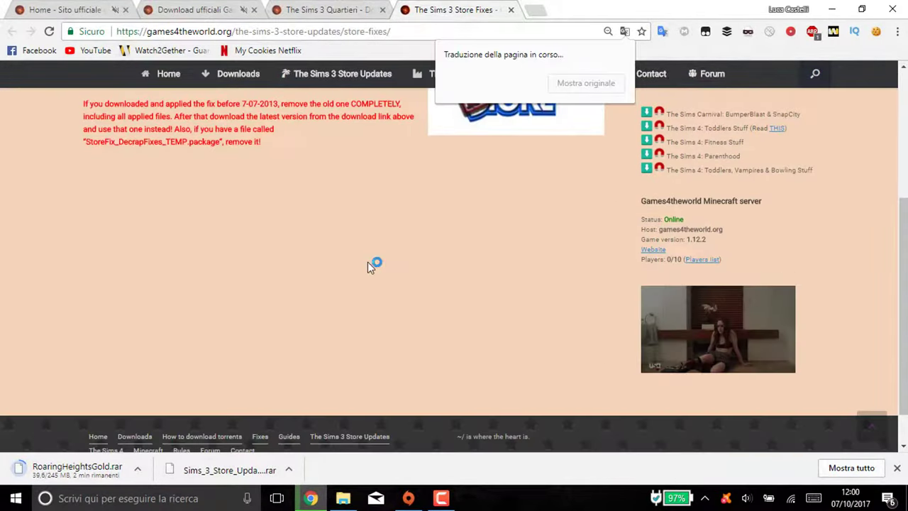
pyautogui.scroll(3, 362, 259)
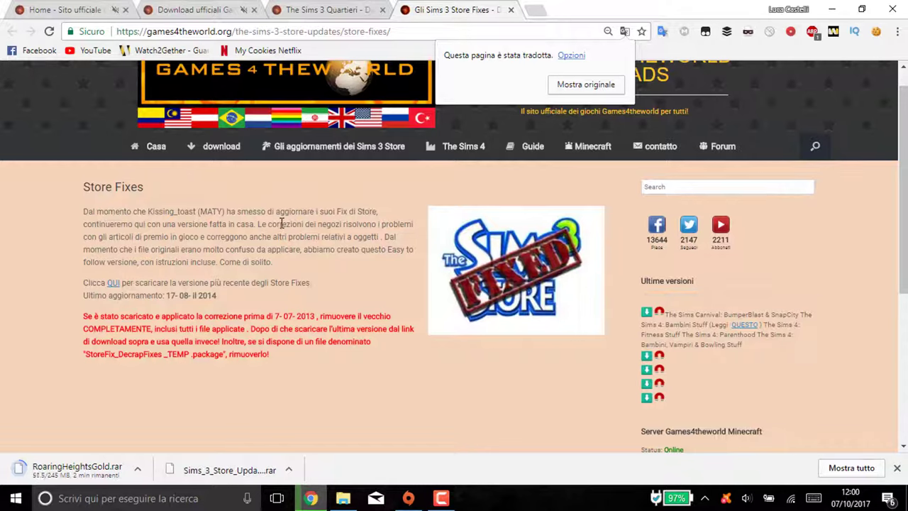
# - Read the Store Fixes explanation and download note, and close that page to return to the neighbourhoods table
pyautogui.moveTo(54, 171); pyautogui.dragTo(154, 189)
pyautogui.click(230, 193)
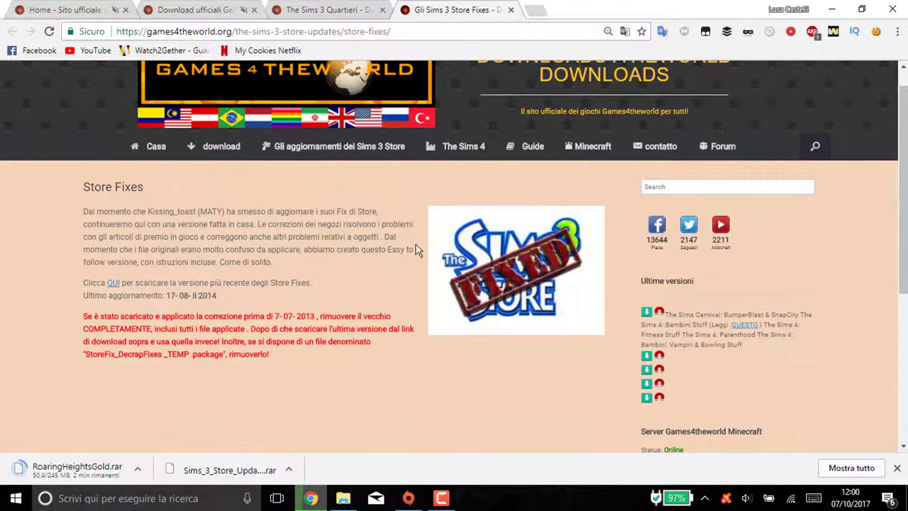
pyautogui.moveTo(417, 250); pyautogui.dragTo(429, 250)
pyautogui.click(407, 286)
pyautogui.moveTo(423, 288); pyautogui.dragTo(436, 289)
pyautogui.click(409, 291)
pyautogui.click(511, 10)
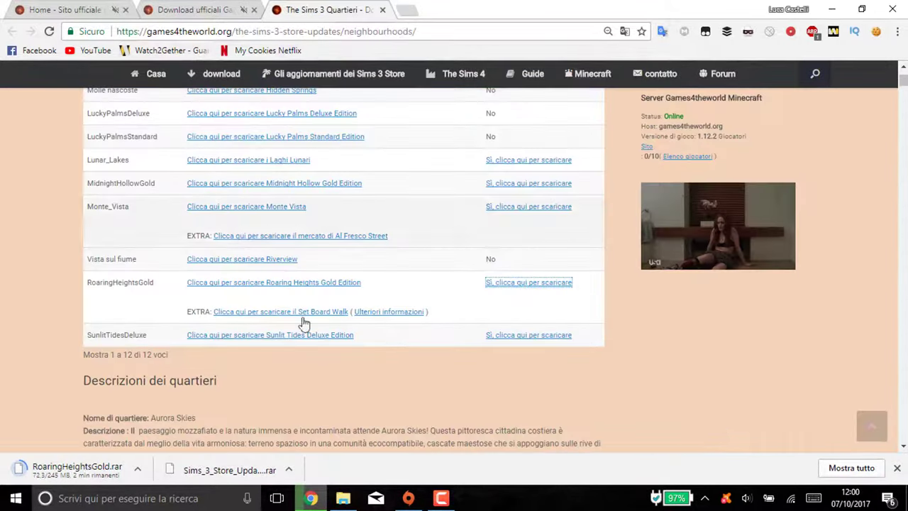
# - Download the extra Board Walk set listed under RoaringHeightsGold and save the BoardwalkSET archive to the Desktop
pyautogui.scroll(4, 316, 253)
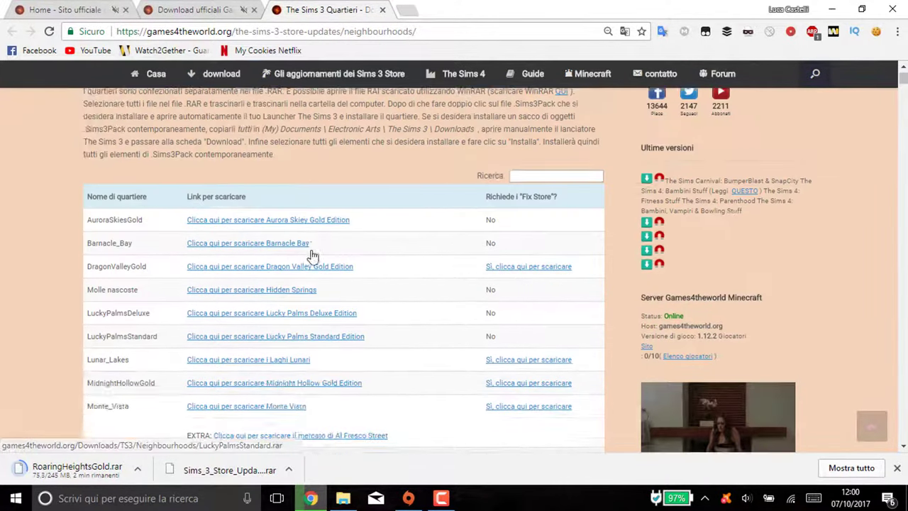
pyautogui.scroll(-3, 337, 255)
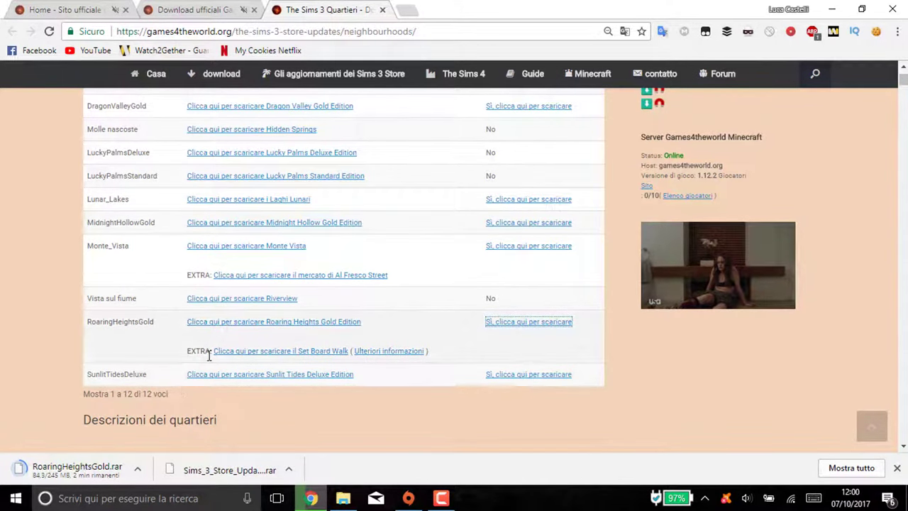
pyautogui.moveTo(210, 356)
pyautogui.mouseDown()
pyautogui.moveTo(353, 355)
pyautogui.moveTo(209, 348)
pyautogui.mouseUp()
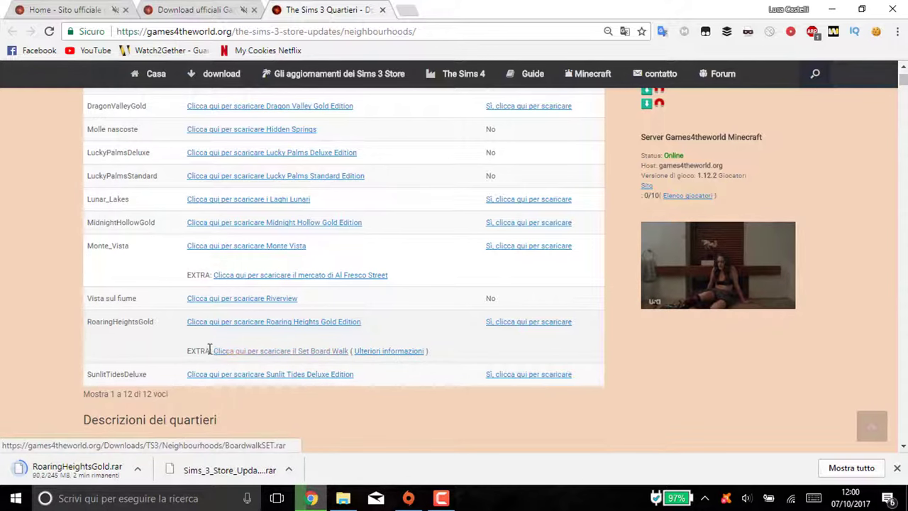
pyautogui.click(235, 354)
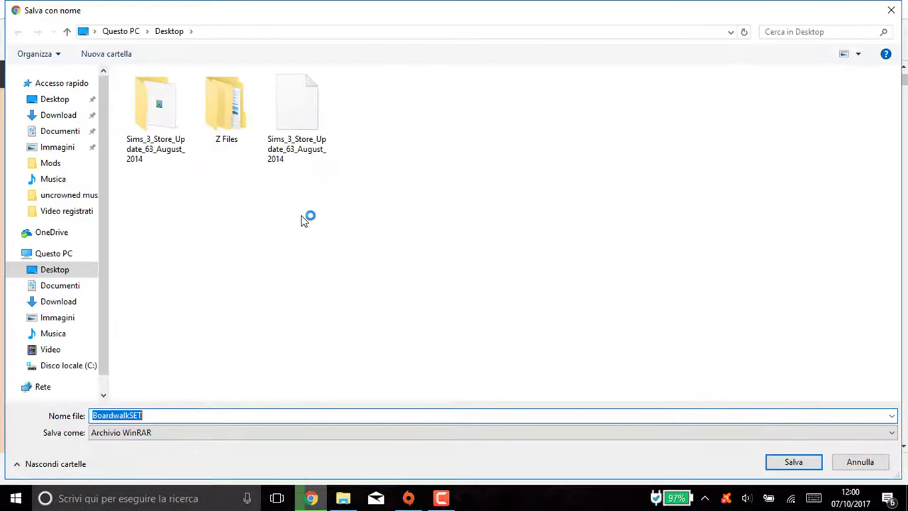
pyautogui.click(792, 462)
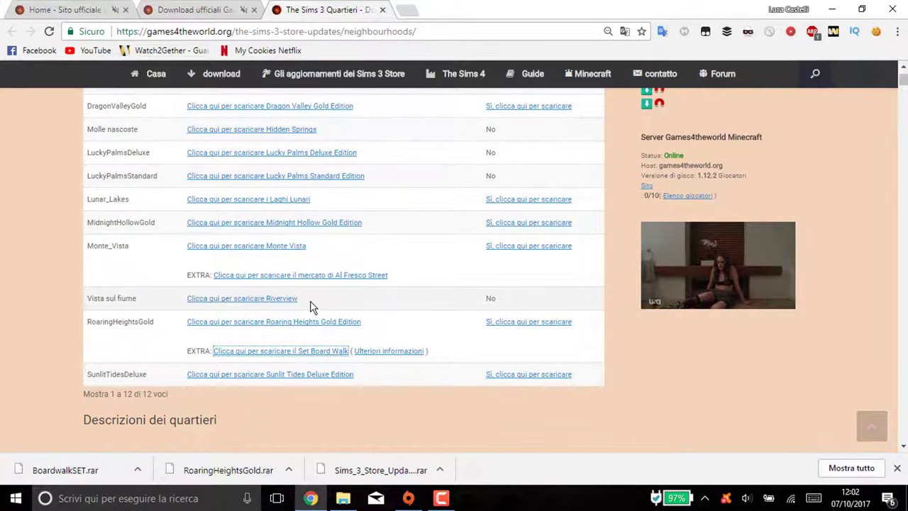
# - Examine the neighbourhood table's extras, editions such as Lucky Palms Deluxe and Standard, and fix requirements, and return to the desktop
pyautogui.moveTo(508, 299); pyautogui.dragTo(415, 303)
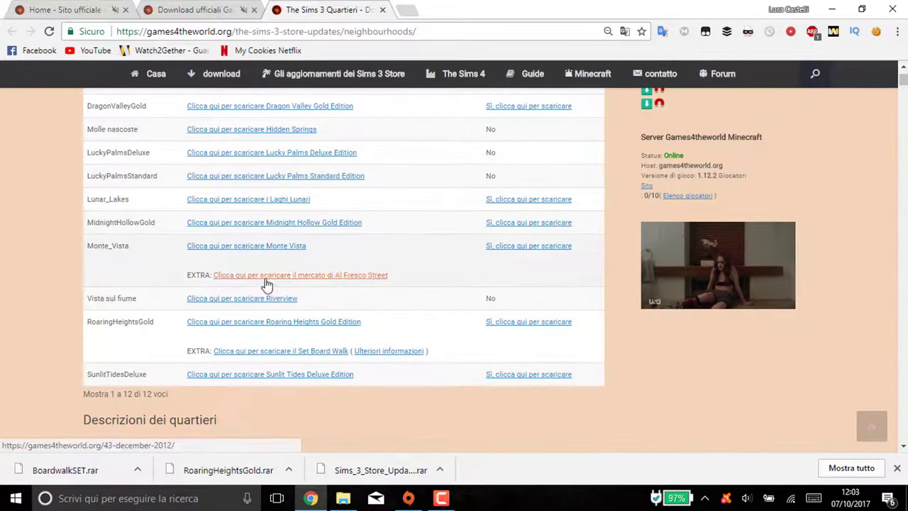
pyautogui.scroll(2, 403, 278)
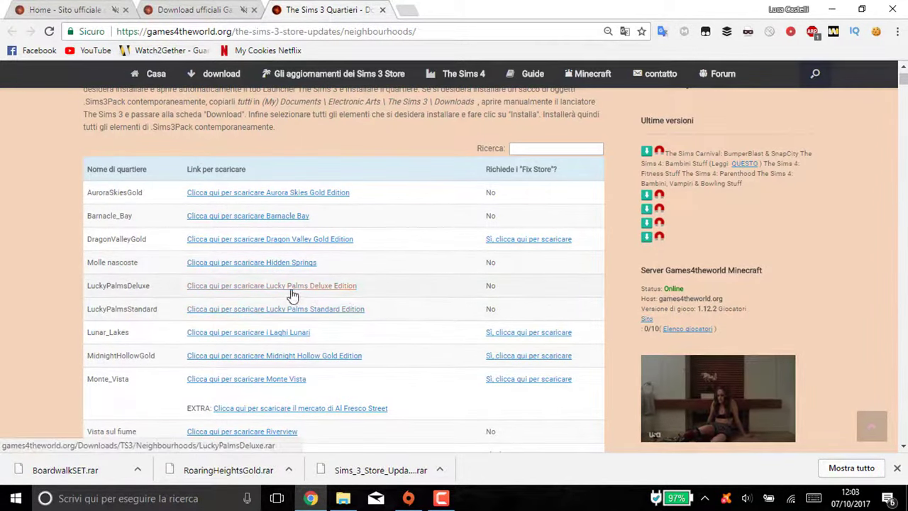
pyautogui.moveTo(386, 291)
pyautogui.mouseDown()
pyautogui.moveTo(219, 290)
pyautogui.moveTo(373, 290)
pyautogui.mouseUp()
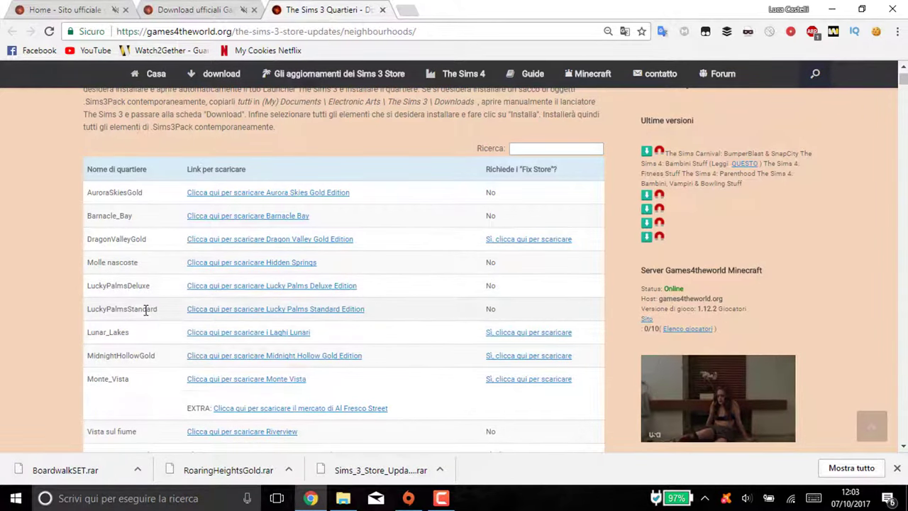
pyautogui.moveTo(152, 286); pyautogui.dragTo(126, 286)
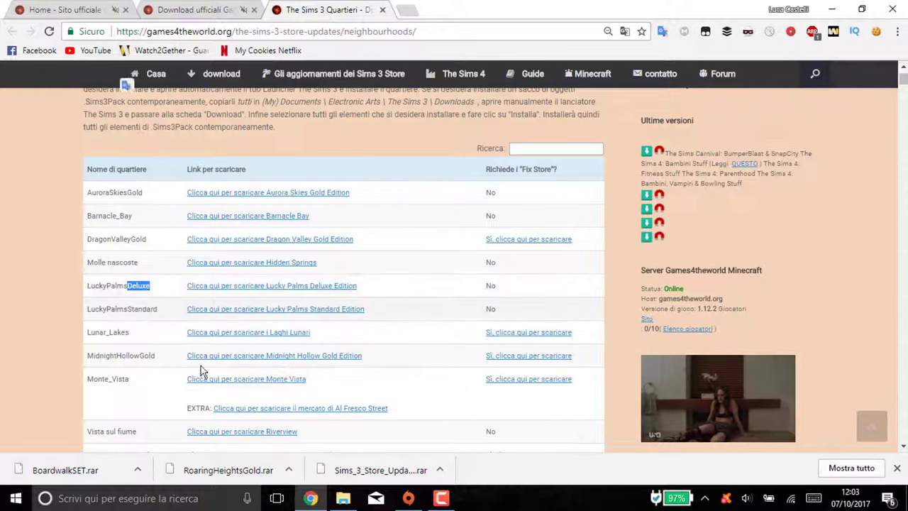
pyautogui.click(142, 336)
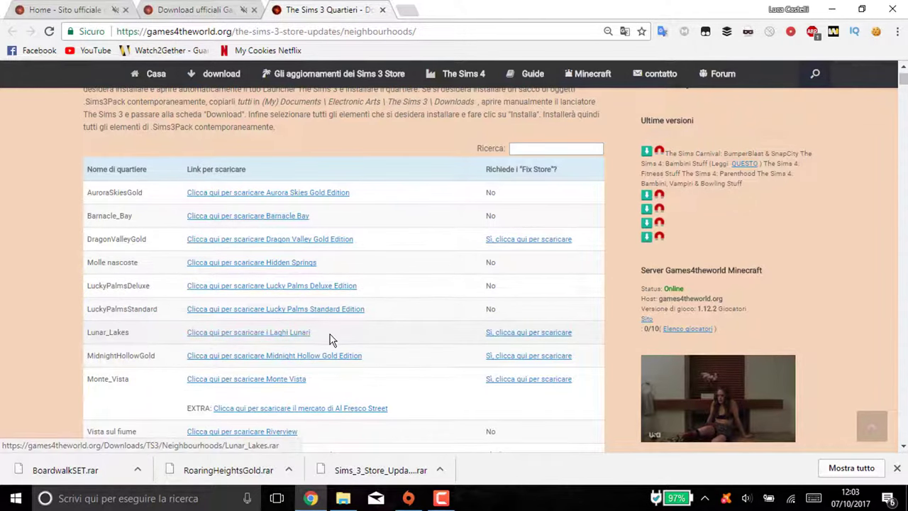
pyautogui.scroll(-1, 331, 338)
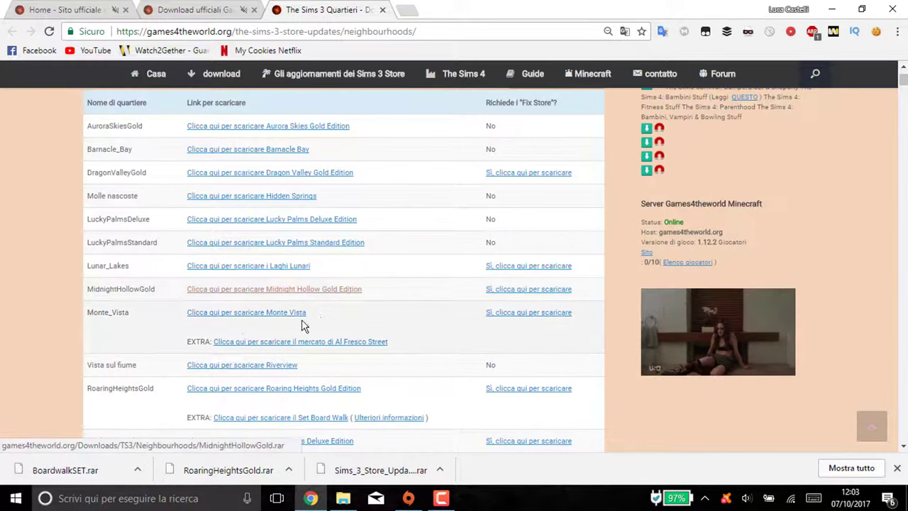
pyautogui.scroll(-2, 283, 384)
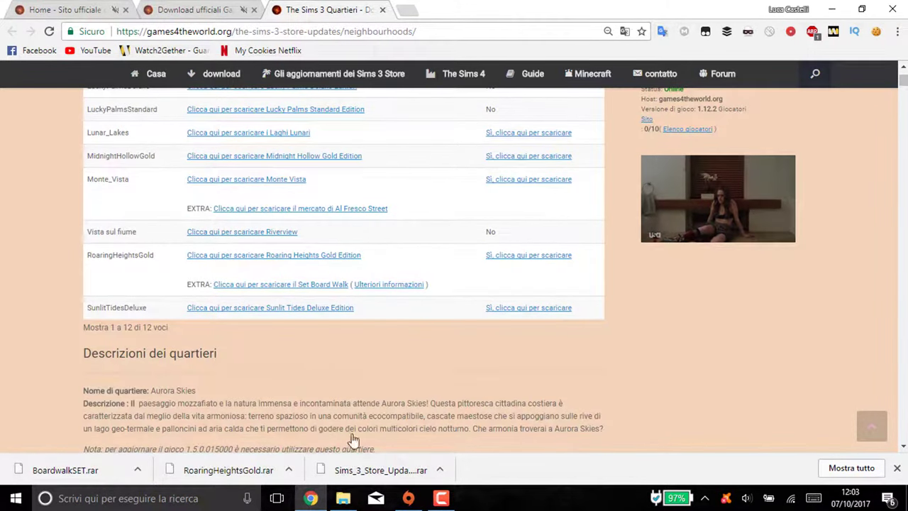
pyautogui.scroll(2, 353, 439)
pyautogui.click(831, 9)
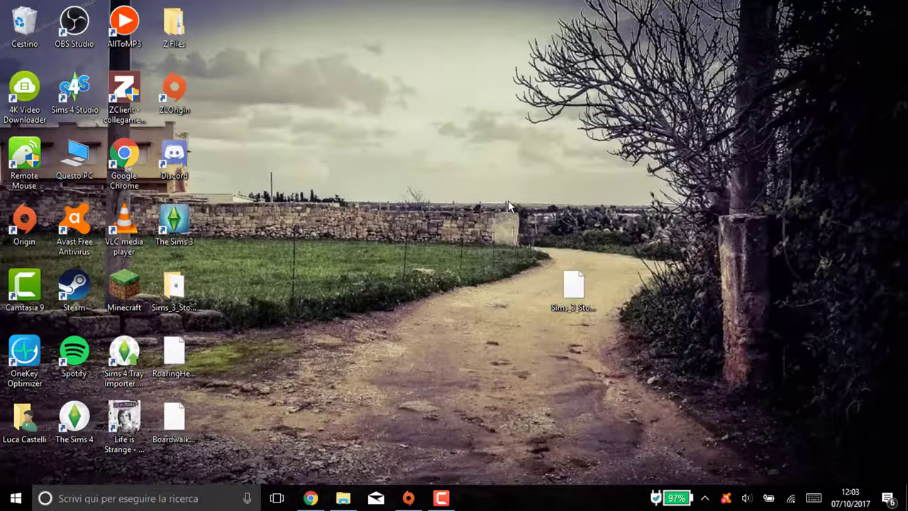
pyautogui.click(573, 295)
pyautogui.rightClick(574, 293)
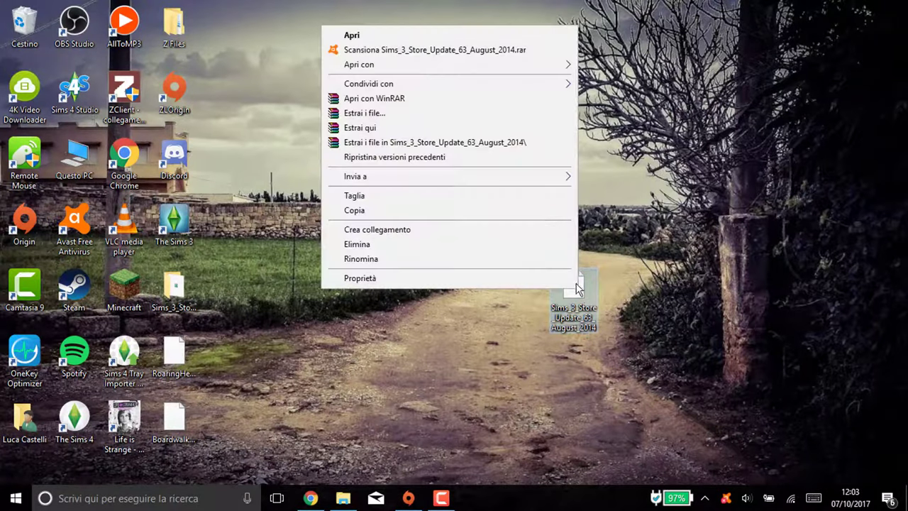
pyautogui.click(621, 74)
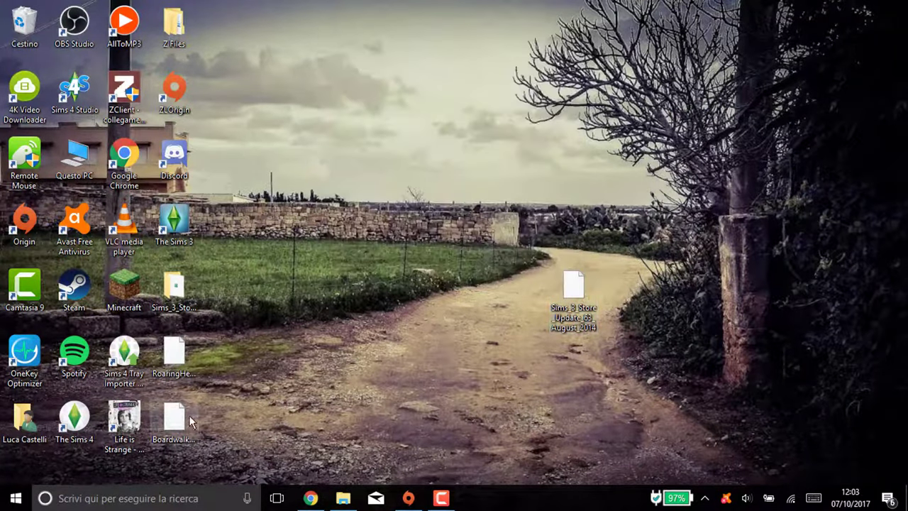
# - Extract the RoaringHeightsGold and BoardwalkSET archives on the desktop, each into a folder of its own name
pyautogui.click(180, 361)
pyautogui.rightClick(180, 360)
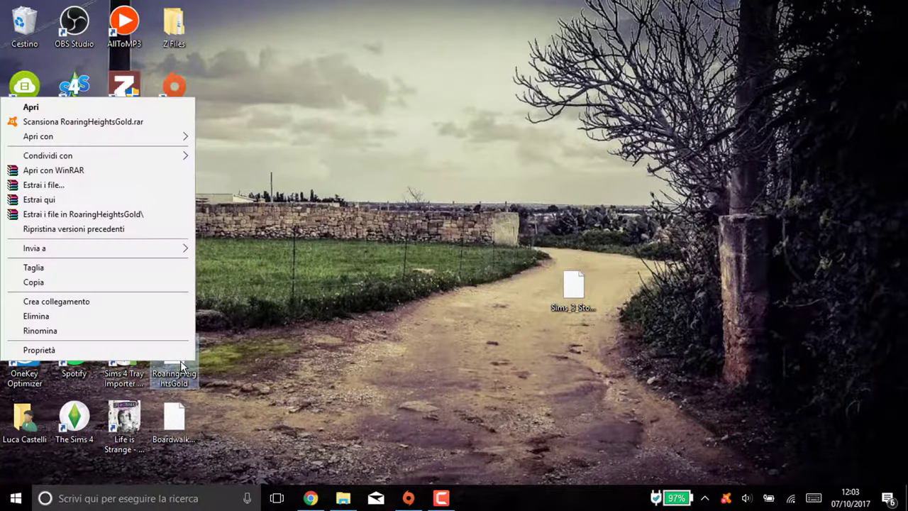
pyautogui.click(95, 213)
pyautogui.rightClick(188, 416)
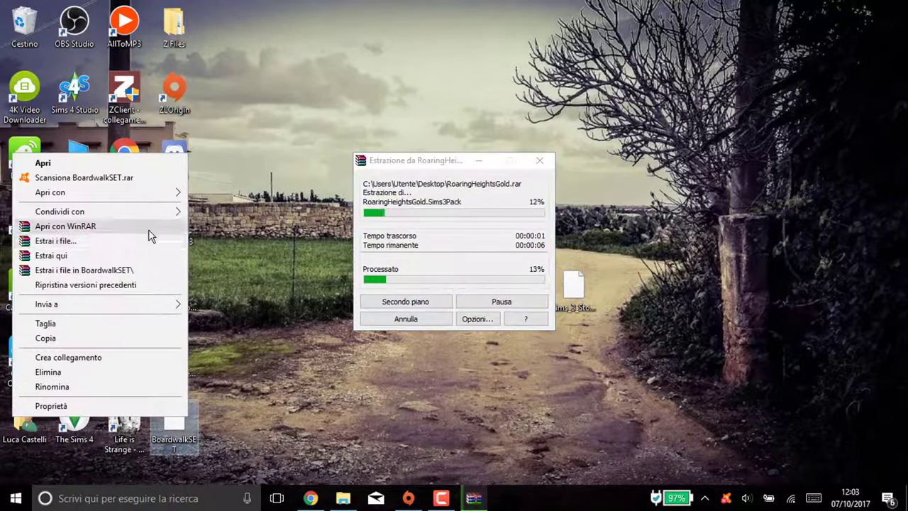
pyautogui.click(119, 268)
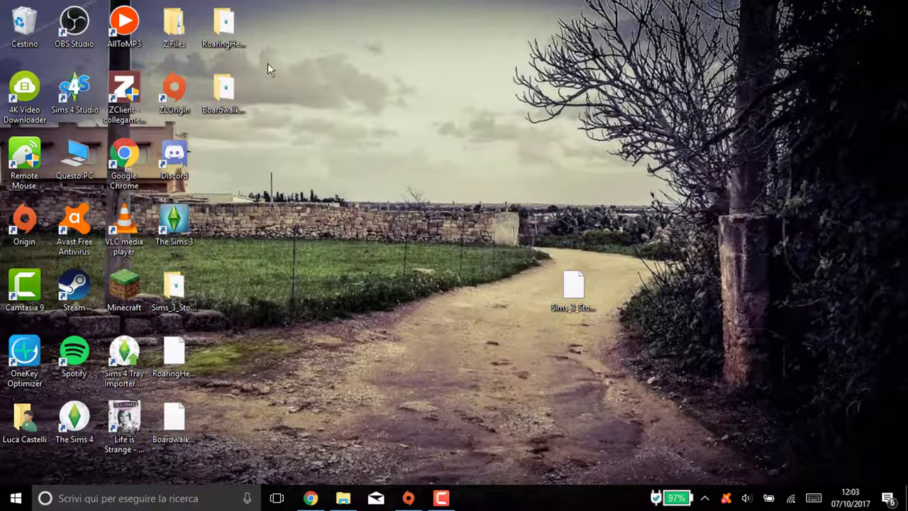
# - Install the RoaringHeightsGold package from its extracted folder on the desktop and close the folder
pyautogui.doubleClick(222, 27)
pyautogui.press('super+Up')
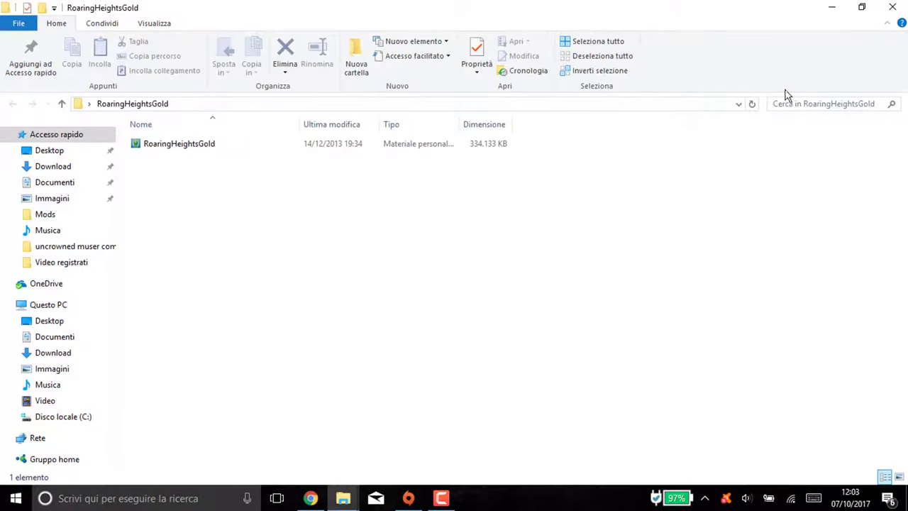
pyautogui.click(309, 146)
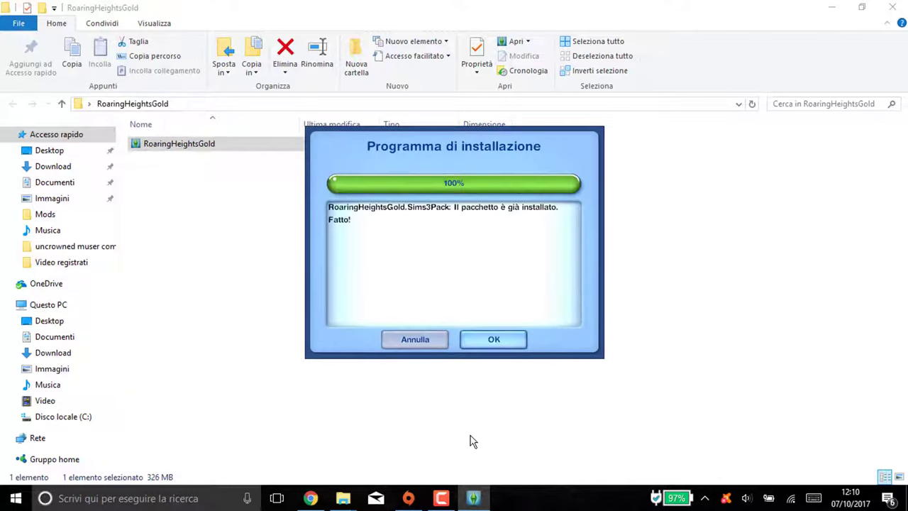
pyautogui.click(508, 340)
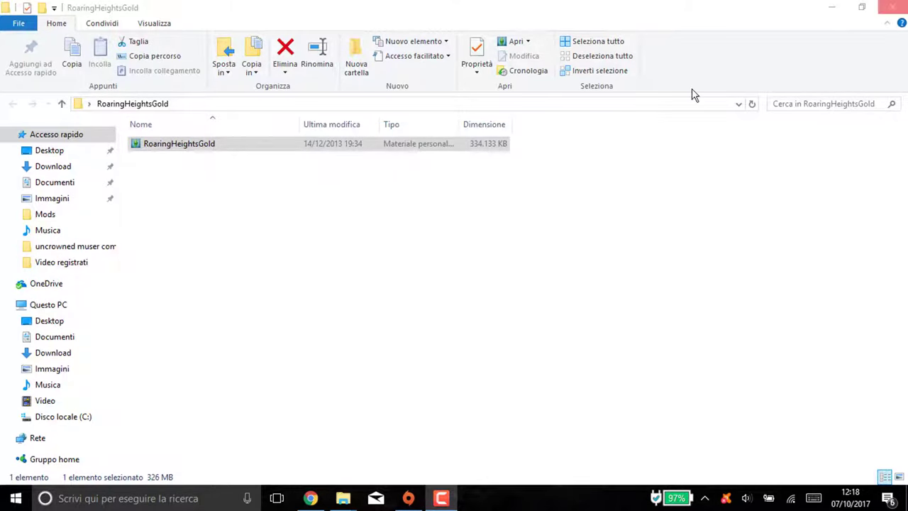
pyautogui.hotkey('alt', 'F4')
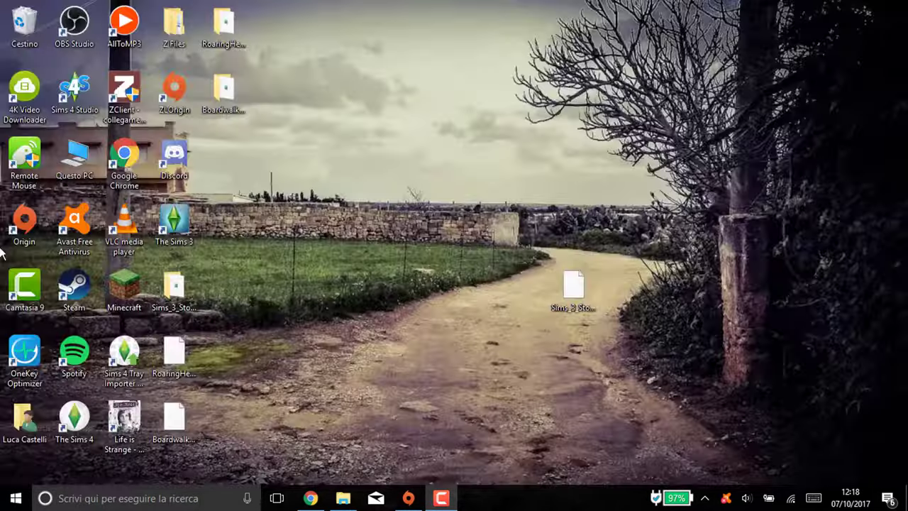
# - View the contents of the extracted BoardwalkSET folder and return to the desktop
pyautogui.doubleClick(223, 113)
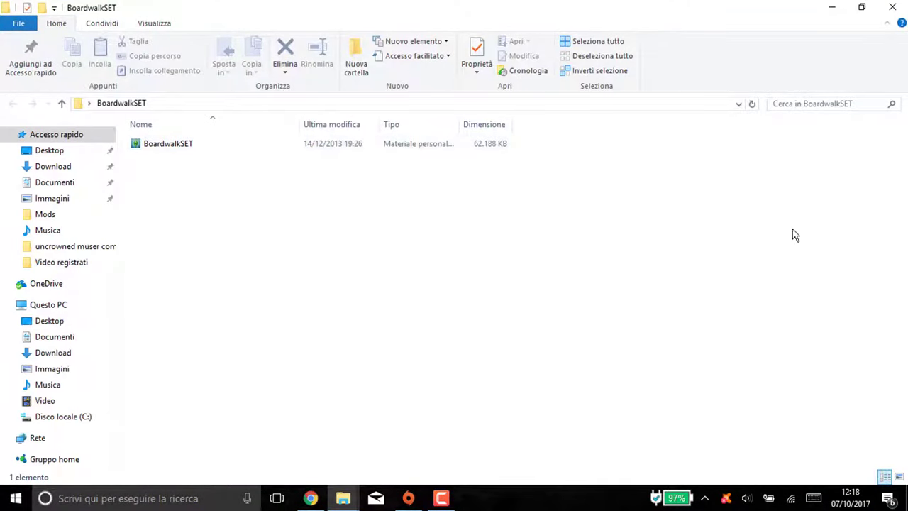
pyautogui.moveTo(140, 307); pyautogui.dragTo(590, 255)
pyautogui.click(832, 8)
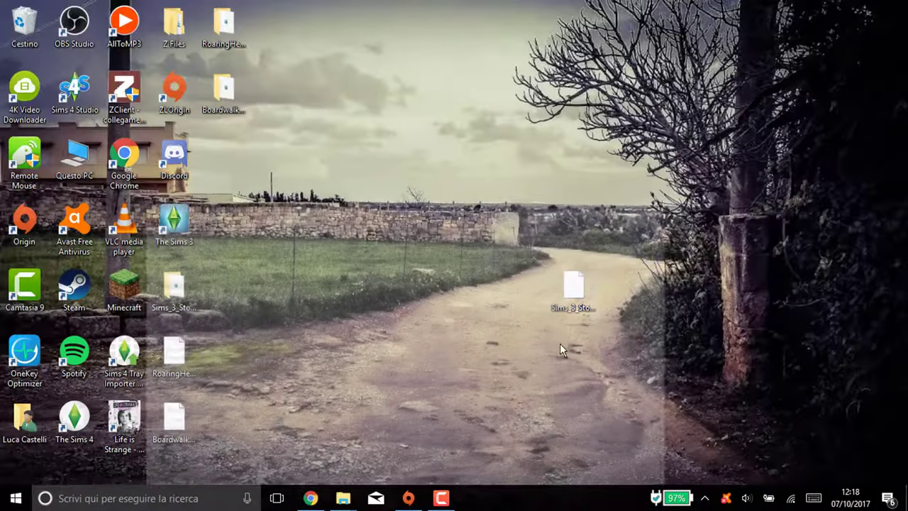
# - Switch to the running The Sims 3 launcher, examine its installed content list and show the downloads list
pyautogui.click(704, 493)
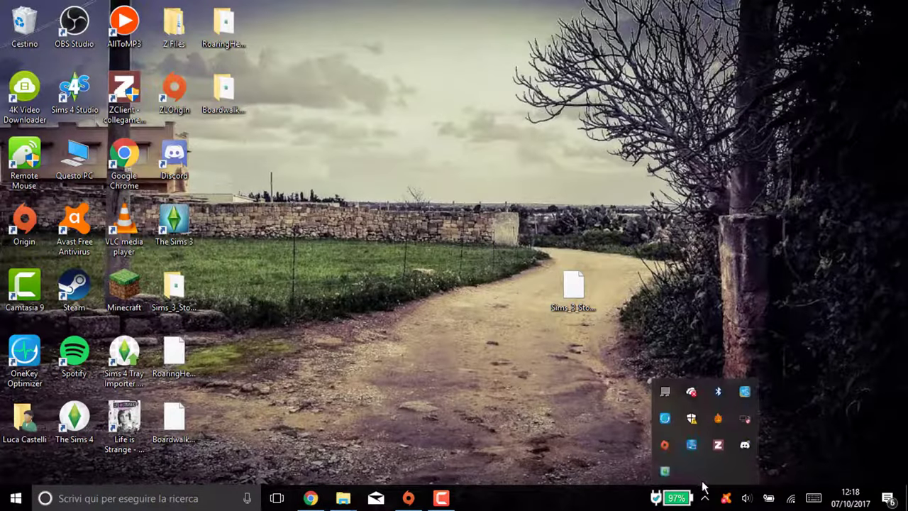
pyautogui.click(665, 470)
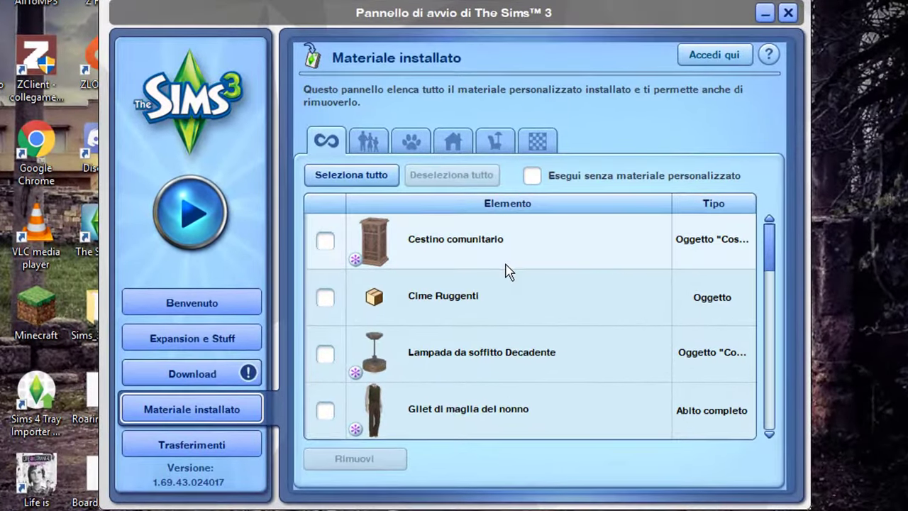
pyautogui.scroll(-1, 503, 256)
pyautogui.scroll(-10, 772, 277)
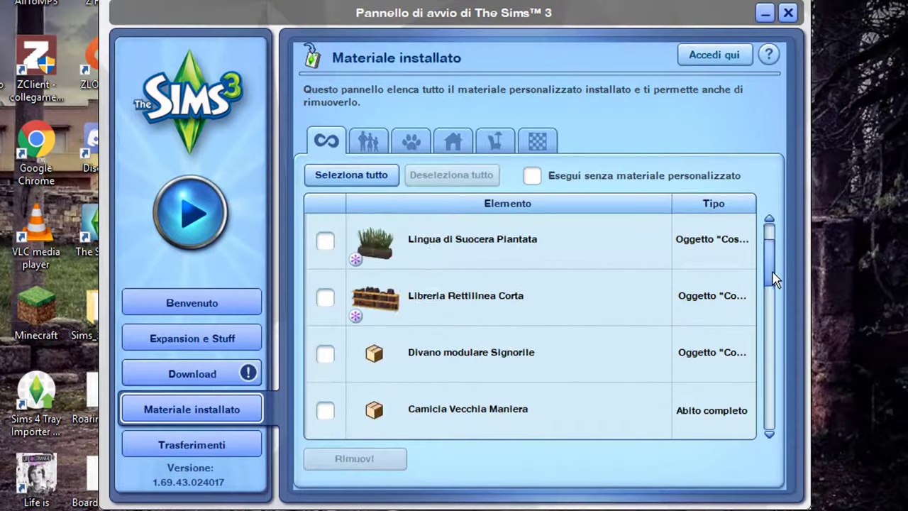
pyautogui.scroll(-5, 775, 335)
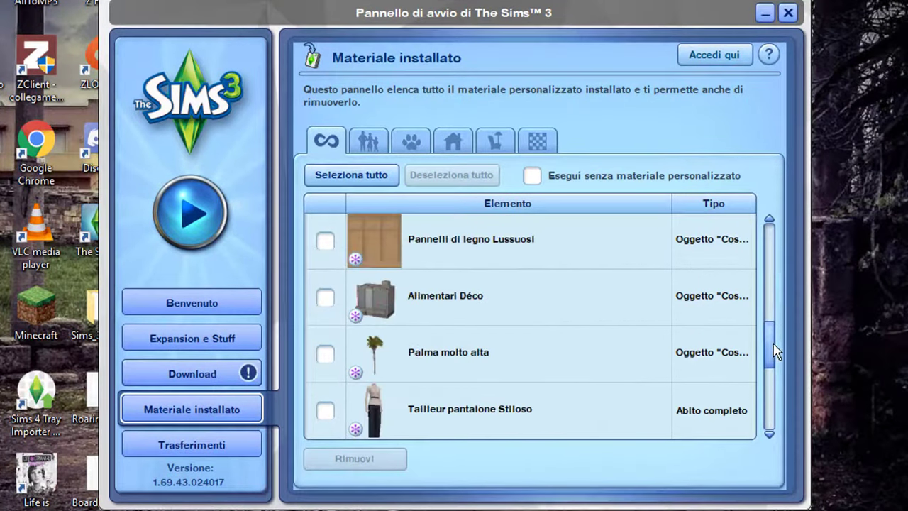
pyautogui.moveTo(776, 351); pyautogui.dragTo(775, 196)
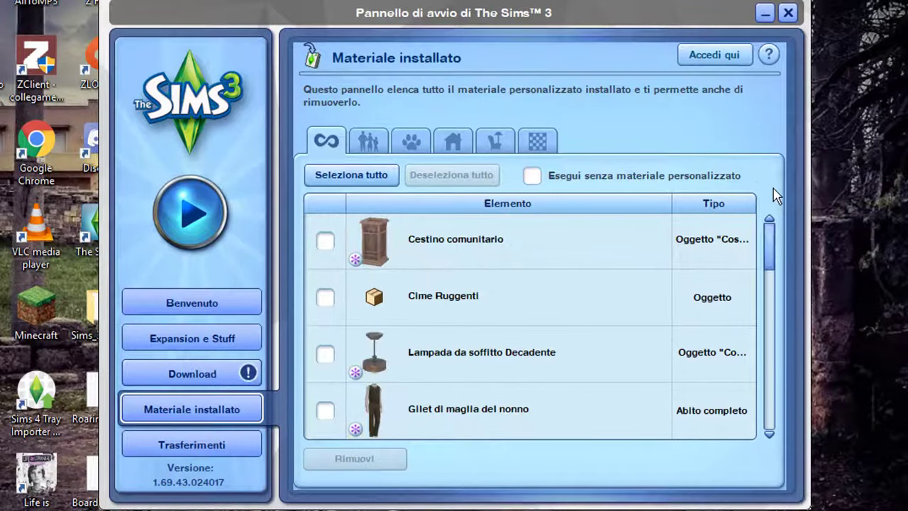
pyautogui.click(215, 374)
pyautogui.click(324, 241)
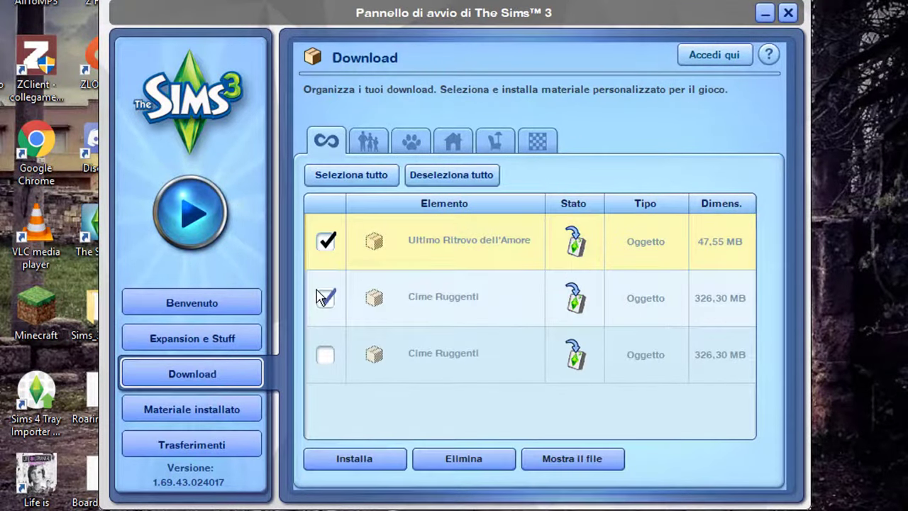
pyautogui.click(325, 355)
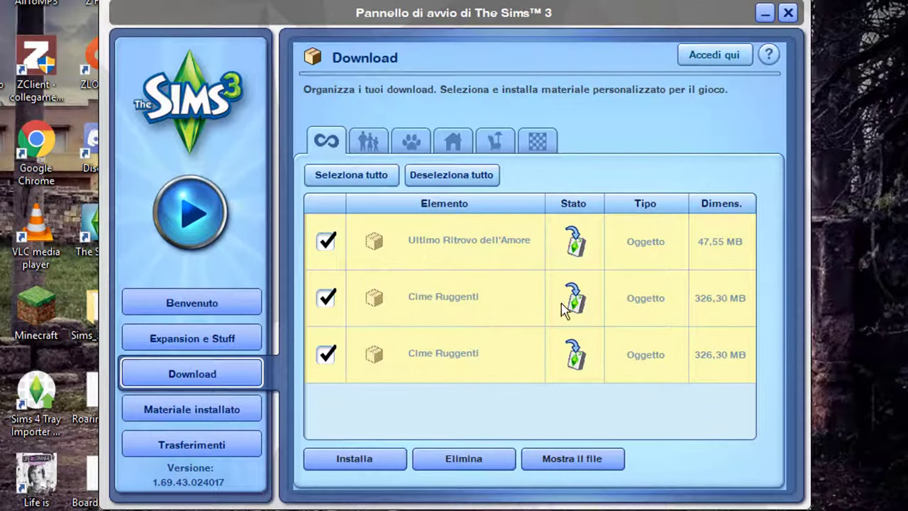
pyautogui.click(326, 354)
pyautogui.click(326, 298)
pyautogui.click(325, 241)
# - Delete the last, duplicate Cime Ruggenti entry from the launcher's downloads list
pyautogui.click(325, 354)
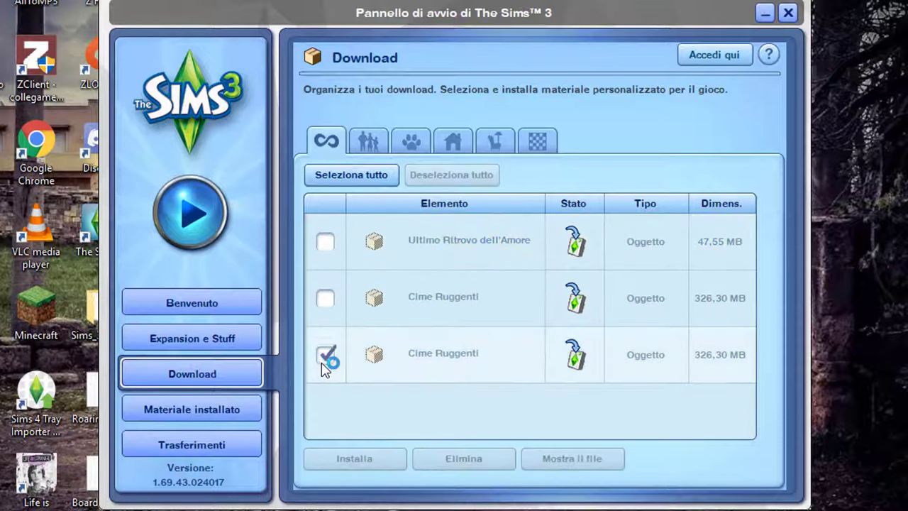
pyautogui.click(454, 458)
pyautogui.click(424, 339)
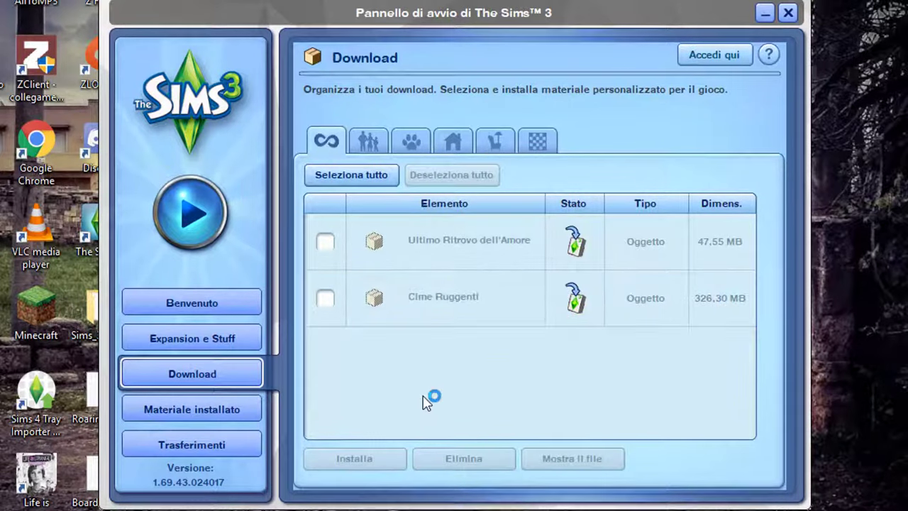
# - Install the Cime Ruggenti and Ultimo Ritrovo dell'Amore packages from the downloads list and dismiss the installer
pyautogui.click(326, 298)
pyautogui.click(325, 241)
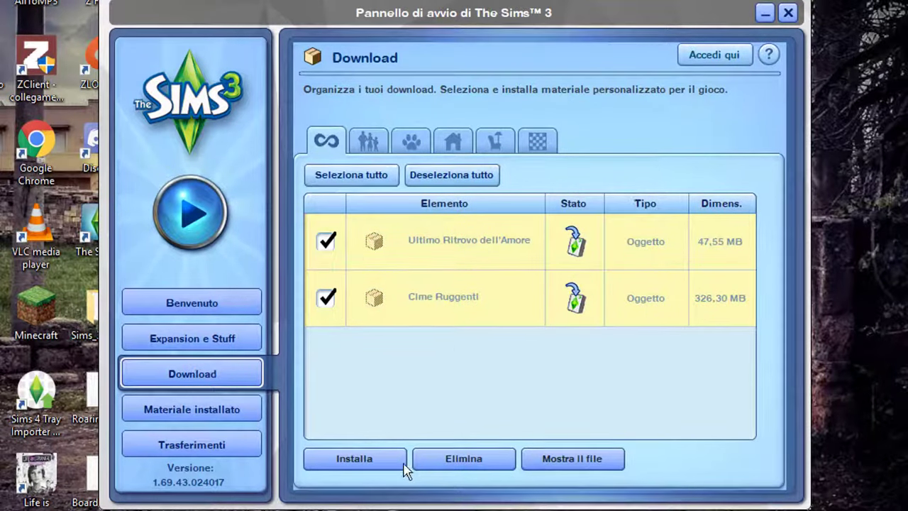
pyautogui.click(375, 458)
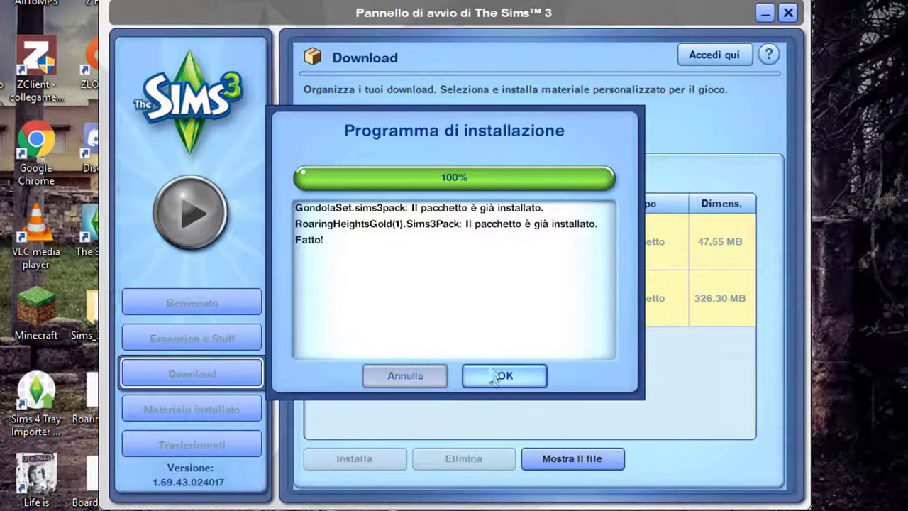
pyautogui.click(501, 376)
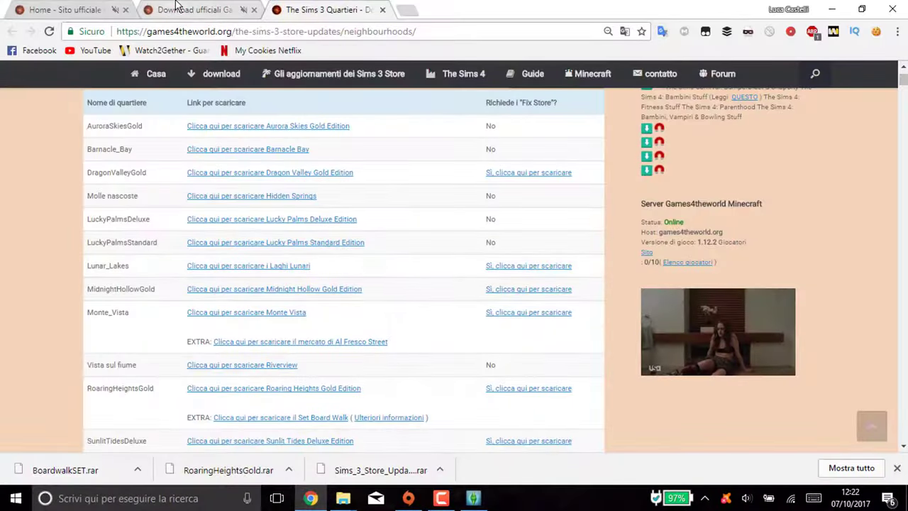
# - Switch to Chrome and read The Sims 3 section of the Games4theworld downloads page, including the Complete Store torrent description
pyautogui.click(173, 10)
pyautogui.scroll(-5, 124, 371)
pyautogui.scroll(-2, 124, 371)
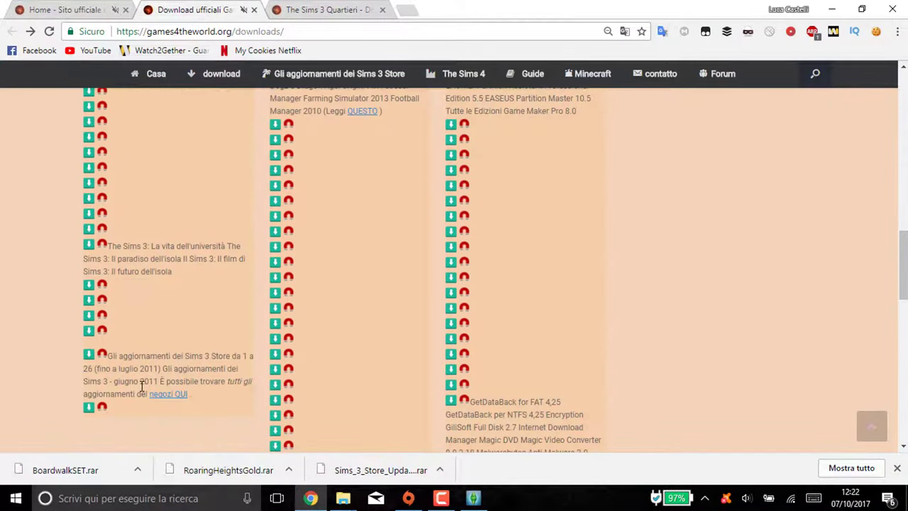
pyautogui.scroll(5, 155, 292)
pyautogui.scroll(4, 119, 191)
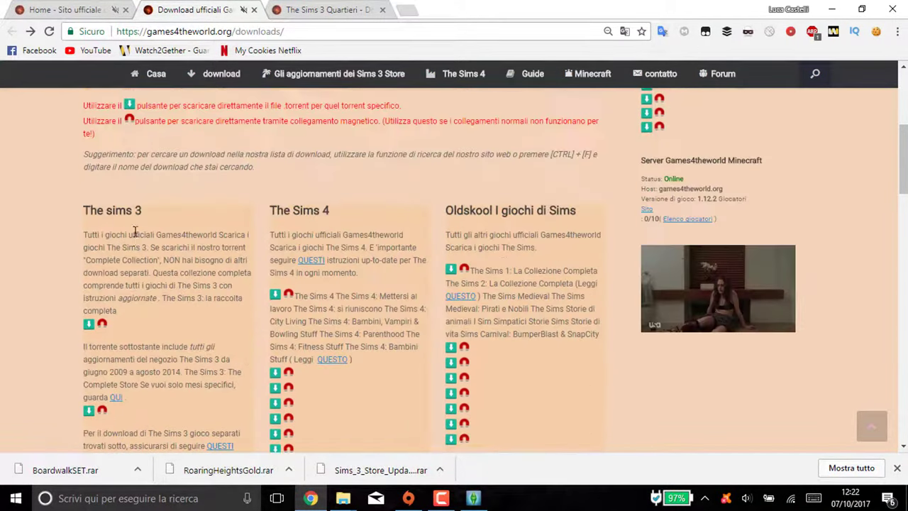
pyautogui.scroll(-1, 131, 298)
pyautogui.moveTo(85, 280); pyautogui.dragTo(235, 324)
pyautogui.click(203, 340)
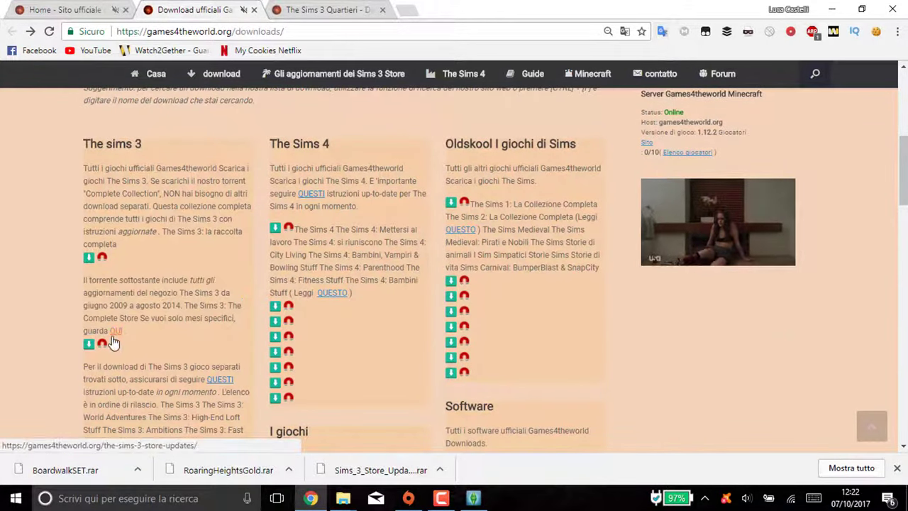
# - Browse The Sims 3 Store updates categories on the Games4theworld downloads page, including the 2009 and 2010 updates
pyautogui.click(330, 10)
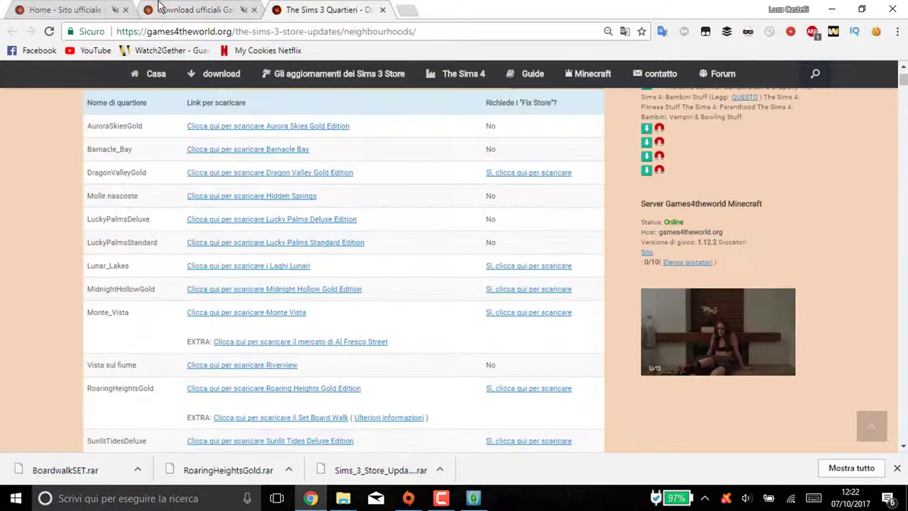
pyautogui.click(78, 9)
pyautogui.click(195, 10)
pyautogui.scroll(5, 319, 122)
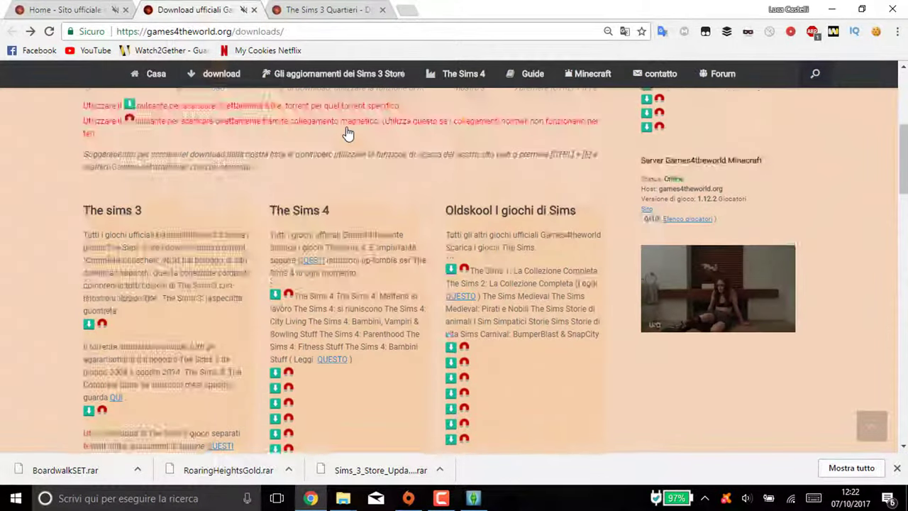
pyautogui.moveTo(326, 177)
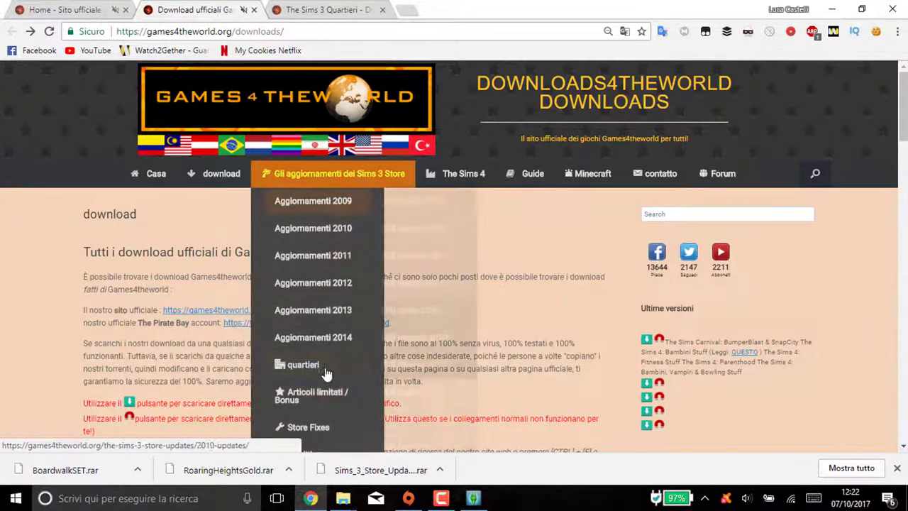
pyautogui.moveTo(314, 206)
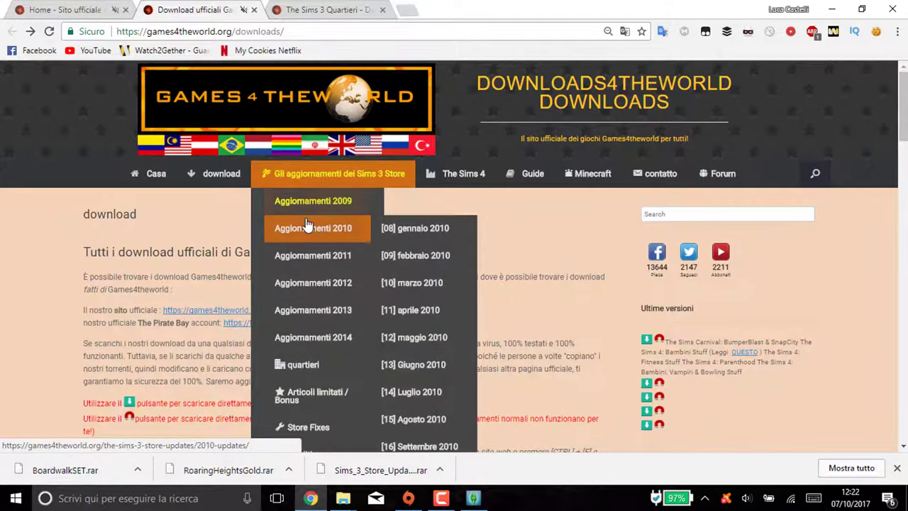